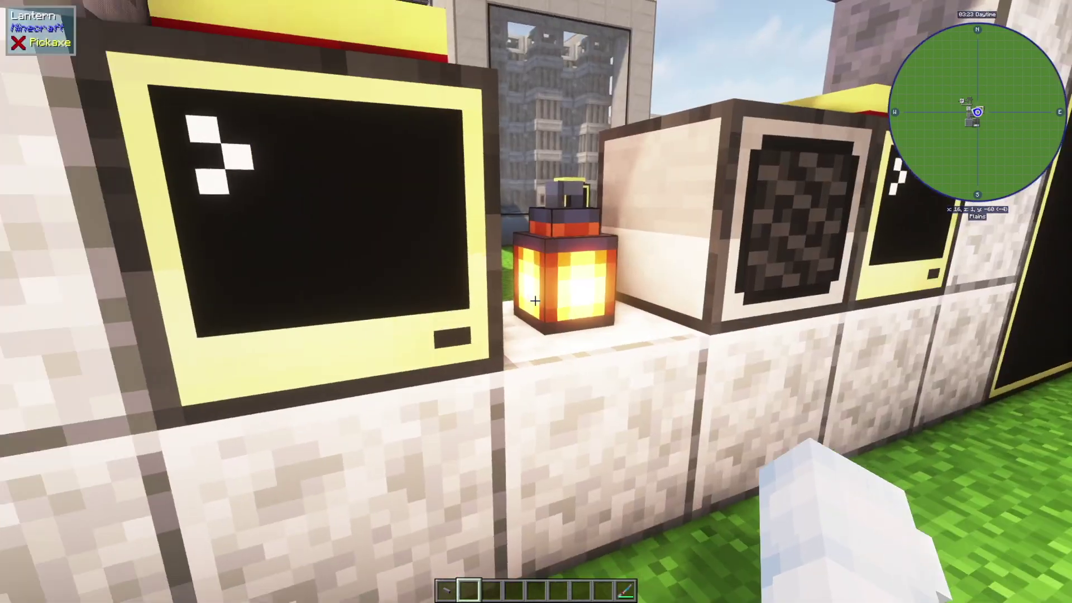
# Step: Run startup on the supervisor computer and begin configuring the system
pyautogui.rightClick(536, 301)
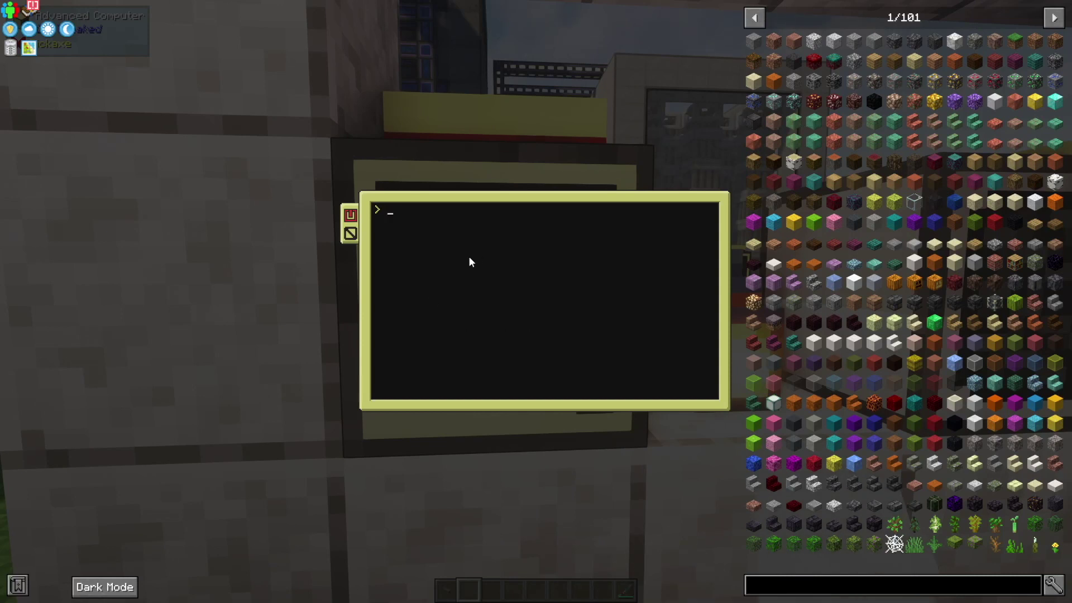
pyautogui.write('conf')
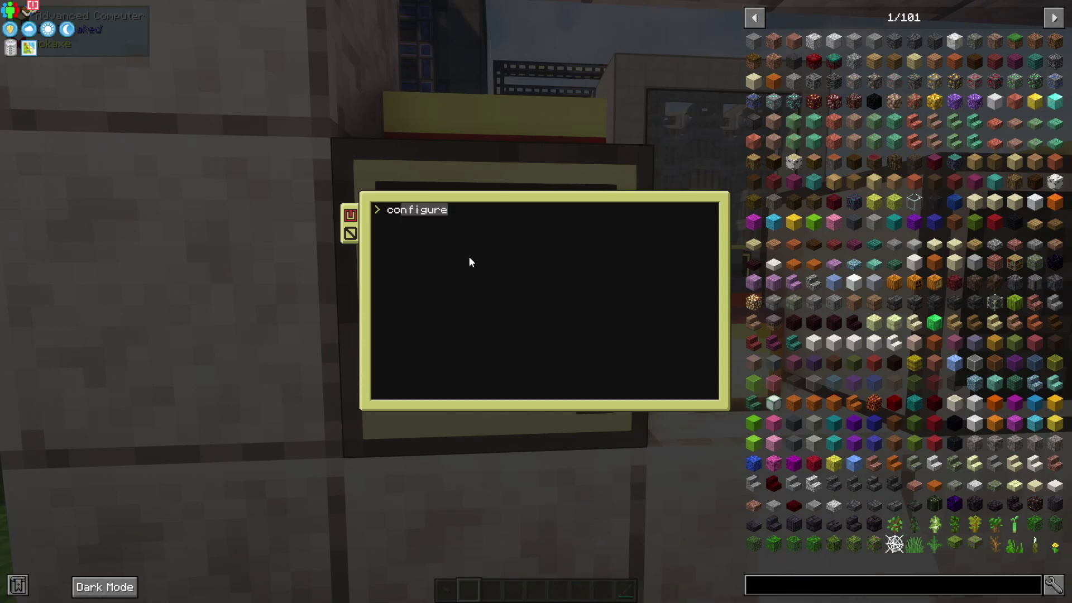
pyautogui.press('BackSpace')
pyautogui.press('BackSpace')
pyautogui.press('BackSpace')
pyautogui.press('BackSpace')
pyautogui.write('startup')
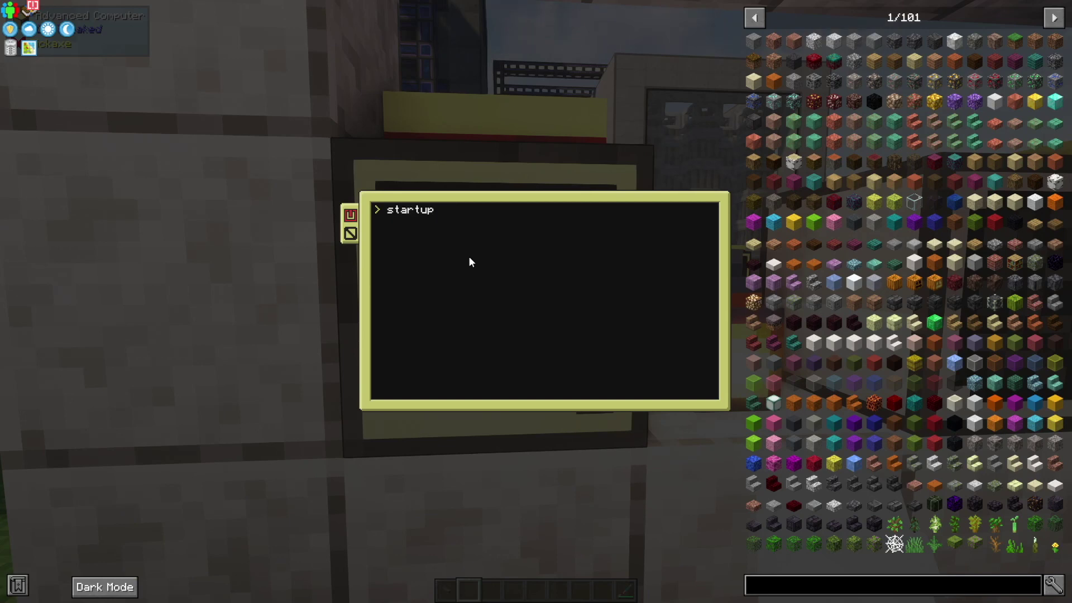
pyautogui.press('Return')
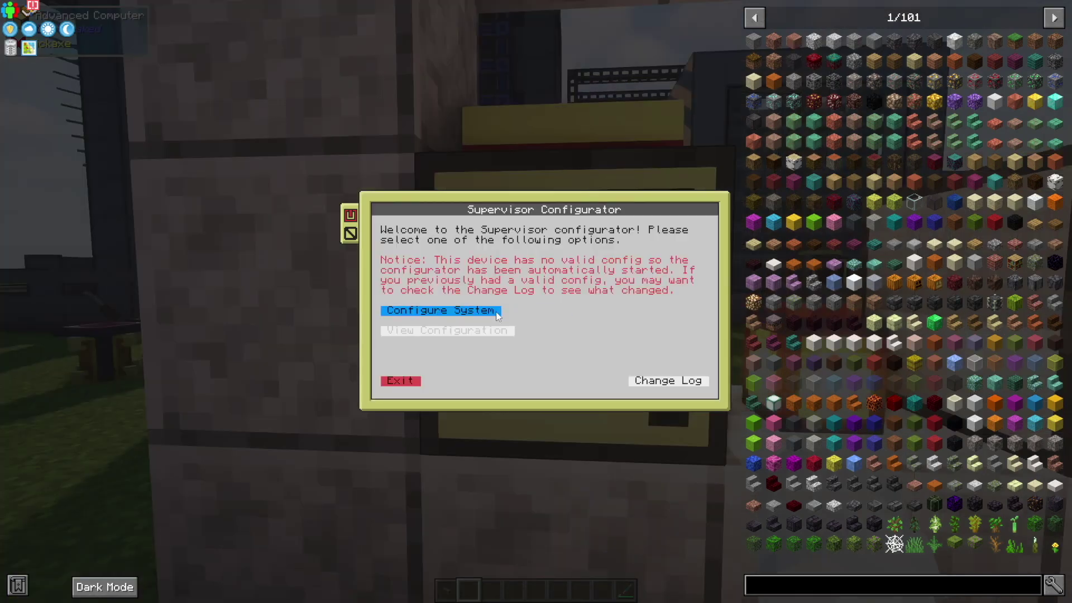
pyautogui.click(496, 314)
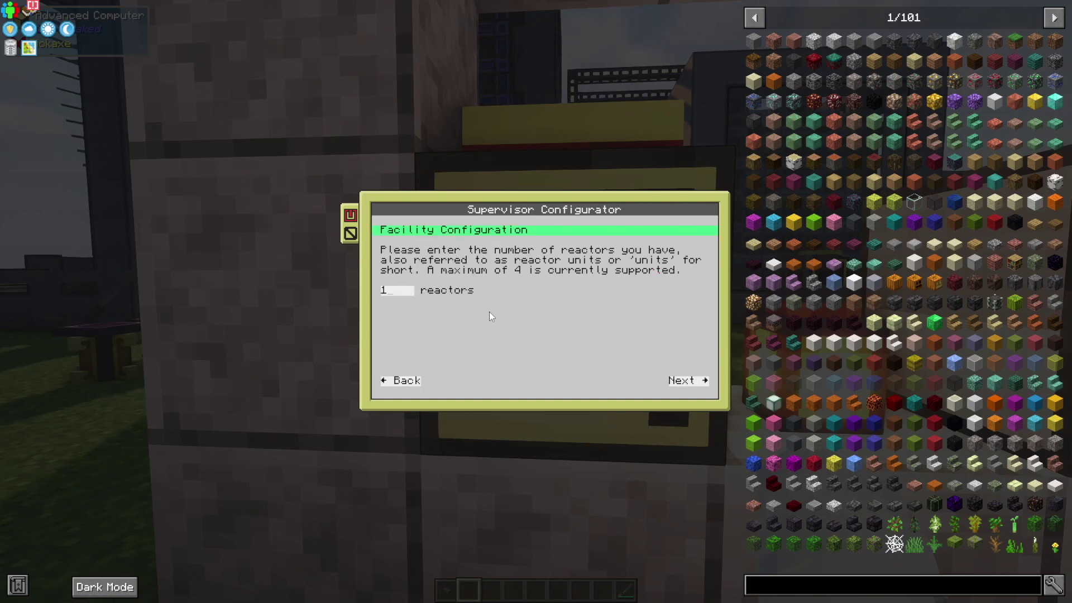
# Step: Configure the facility with 1 reactor whose Unit 1 has 1 turbine, 1 boiler and a connected tank
pyautogui.click(682, 382)
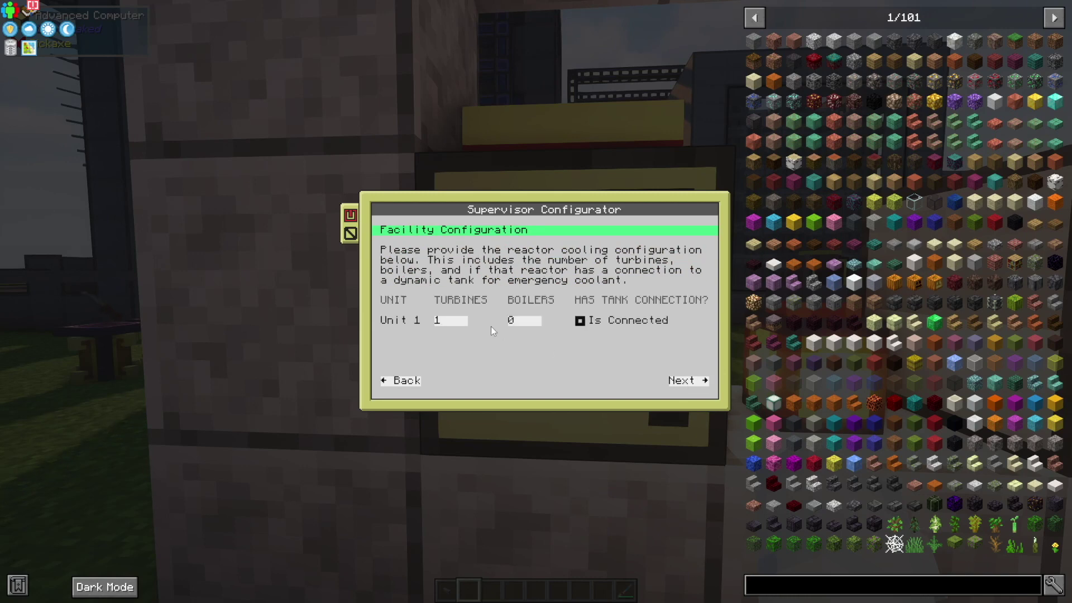
pyautogui.click(519, 320)
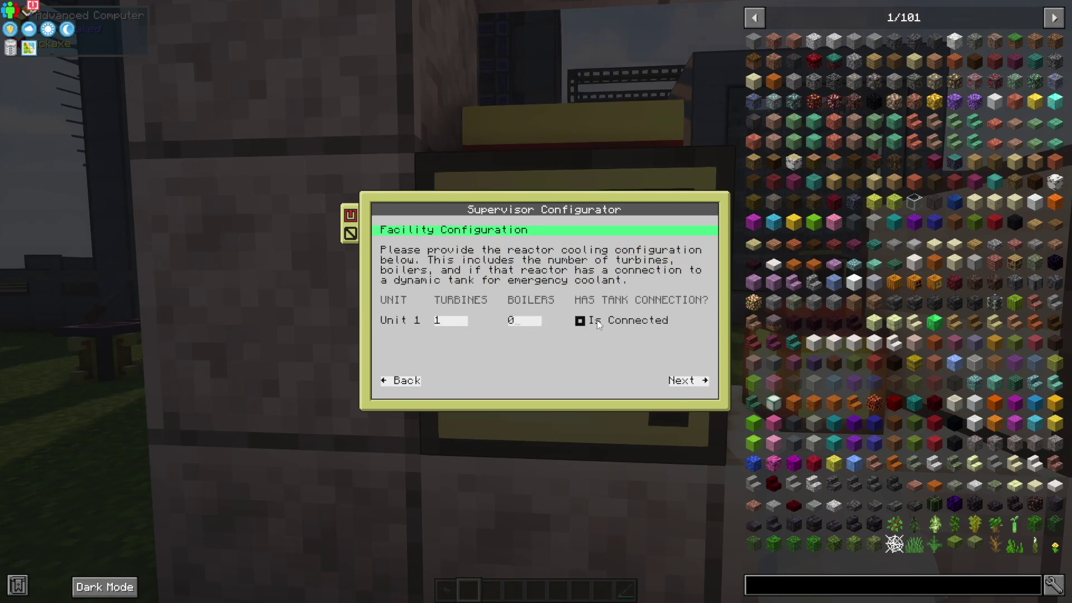
pyautogui.press('BackSpace')
pyautogui.write('1')
pyautogui.click(580, 320)
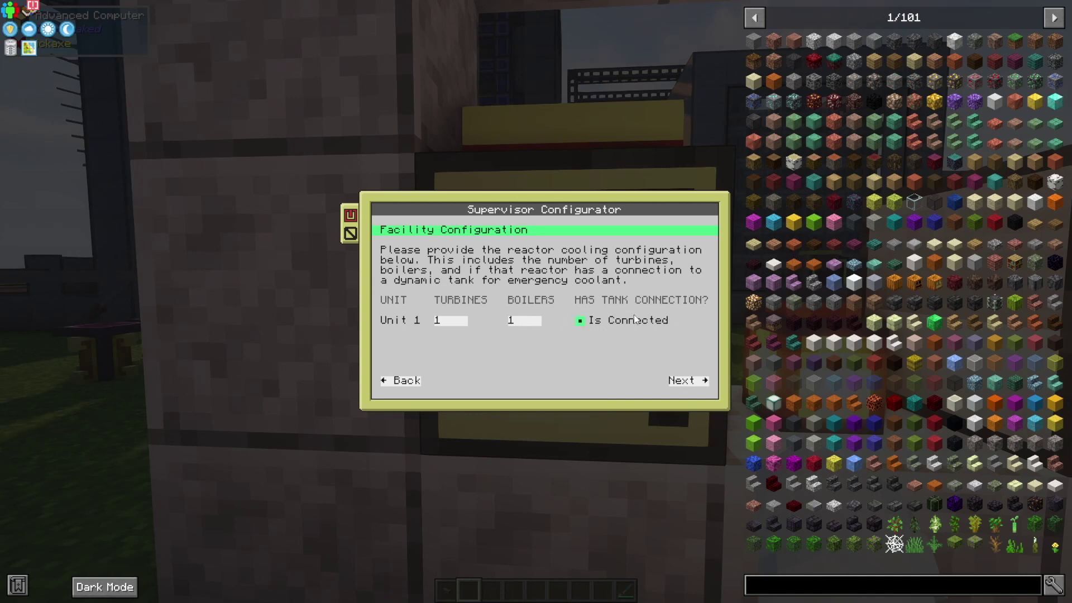
pyautogui.click(691, 379)
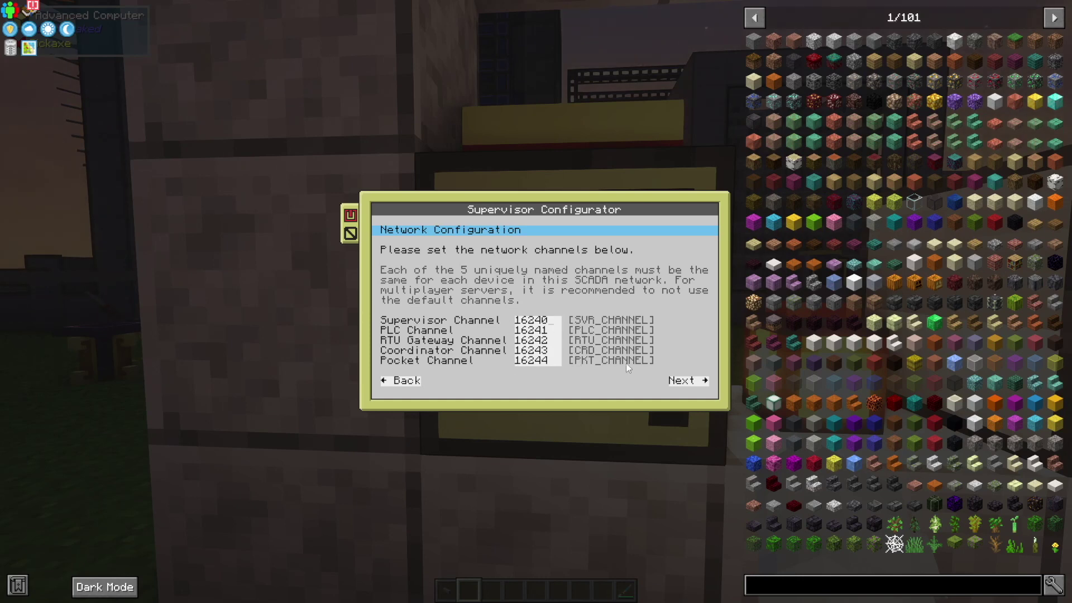
# Step: Accept network channels 16240 to 16244, 5-second connection timeouts and a trusted range of 0
pyautogui.click(685, 385)
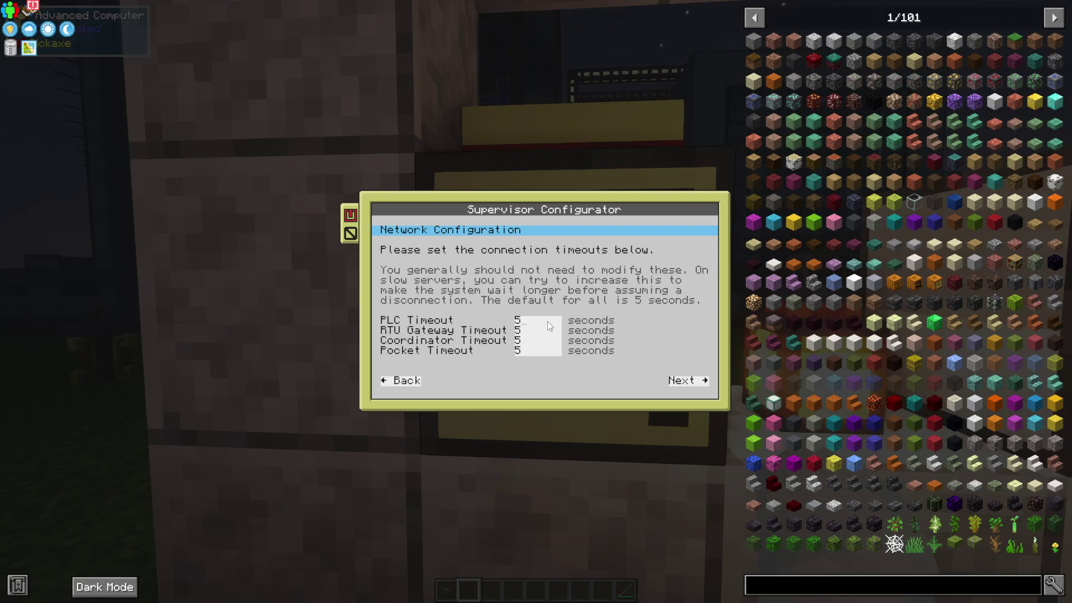
pyautogui.click(698, 381)
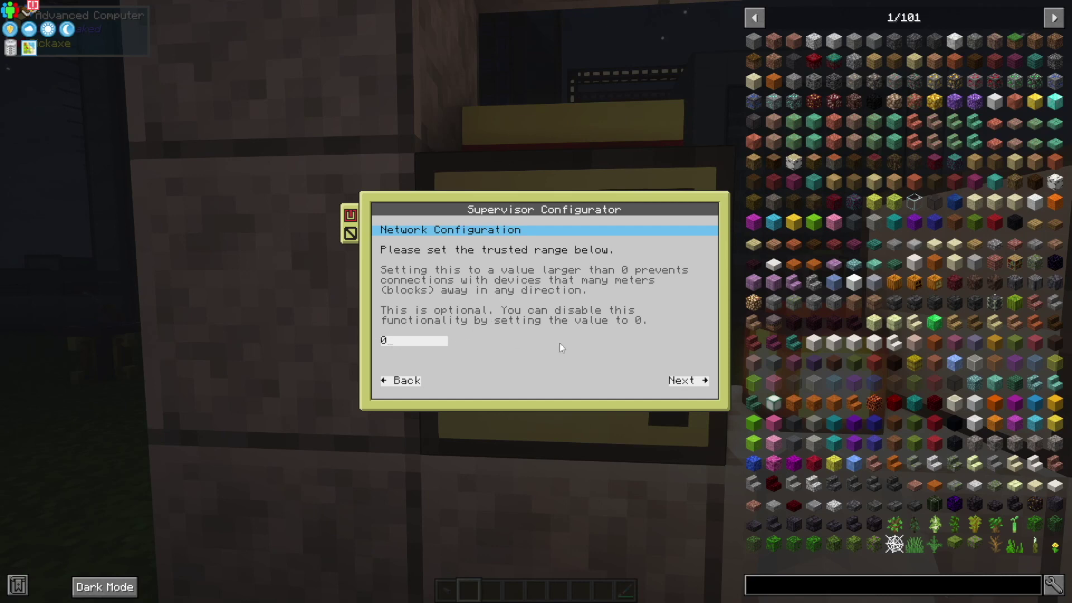
pyautogui.click(700, 382)
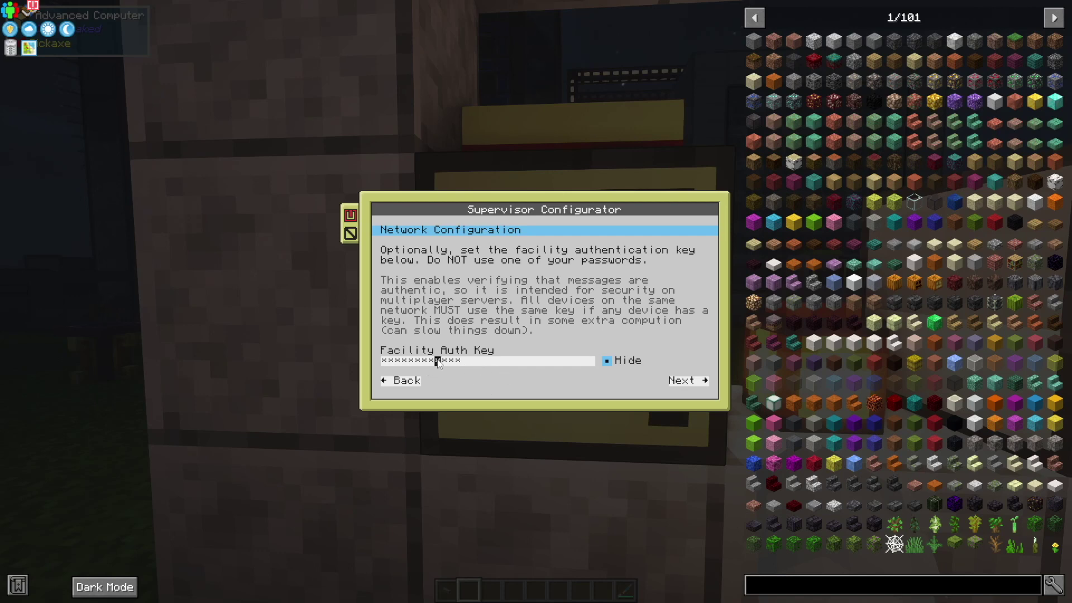
# Step: Clear the facility authentication key and continue to the logging configuration
pyautogui.hotkey('ctrl', 'a')
pyautogui.press('BackSpace')
pyautogui.click(694, 384)
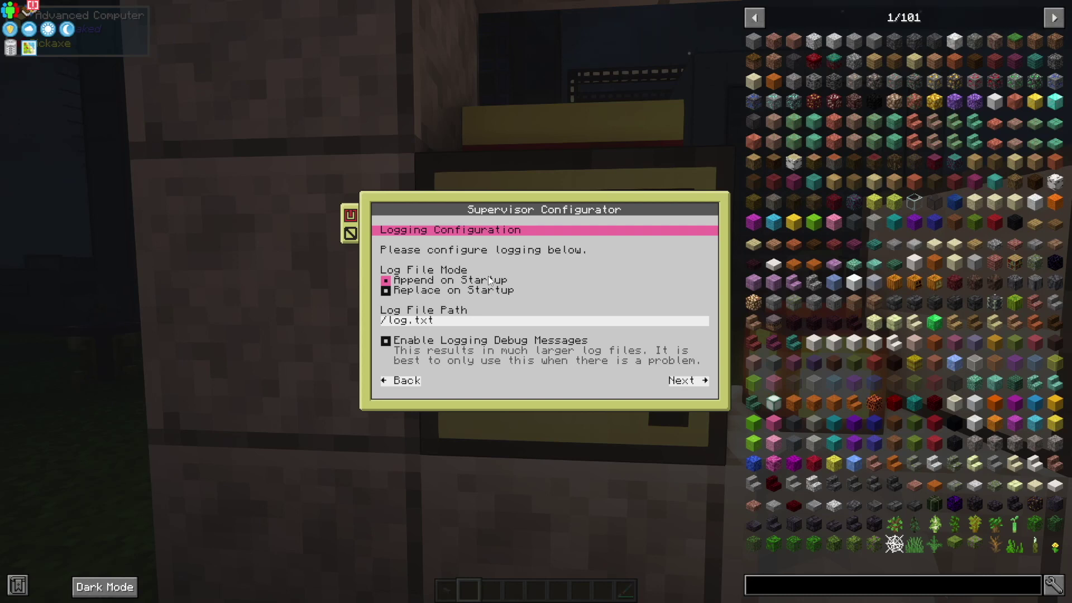
# Step: Try prefixing the log file path with disk/ and take the prefix out again
pyautogui.click(434, 326)
pyautogui.click(391, 322)
pyautogui.write('disk/')
pyautogui.press('BackSpace')
pyautogui.press('BackSpace')
pyautogui.press('BackSpace')
pyautogui.press('BackSpace')
pyautogui.press('BackSpace')
pyautogui.hotkey('ctrl', 'a')
pyautogui.click(467, 322)
# Step: Accept append logging to /log.txt, review and apply the configuration summary, and exit to the supervisor's status display
pyautogui.click(688, 381)
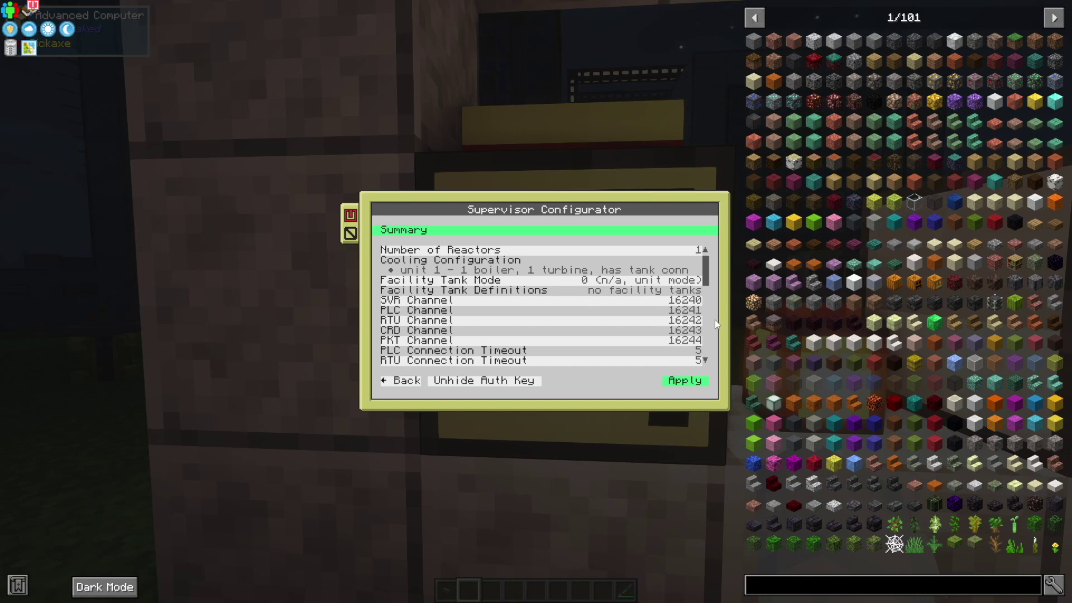
pyautogui.scroll(-2, 707, 277)
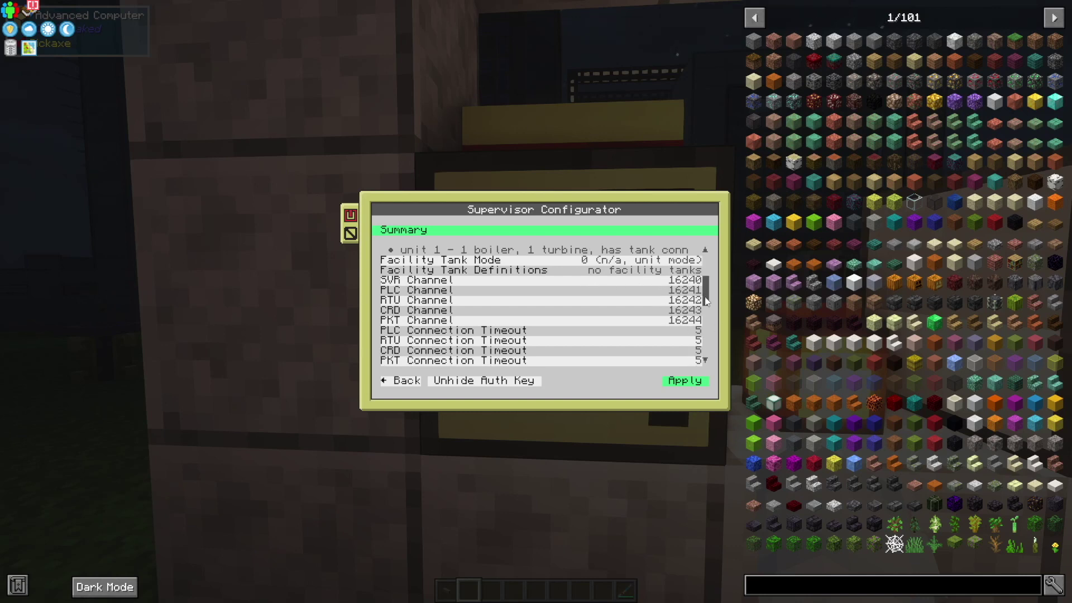
pyautogui.scroll(-5, 709, 313)
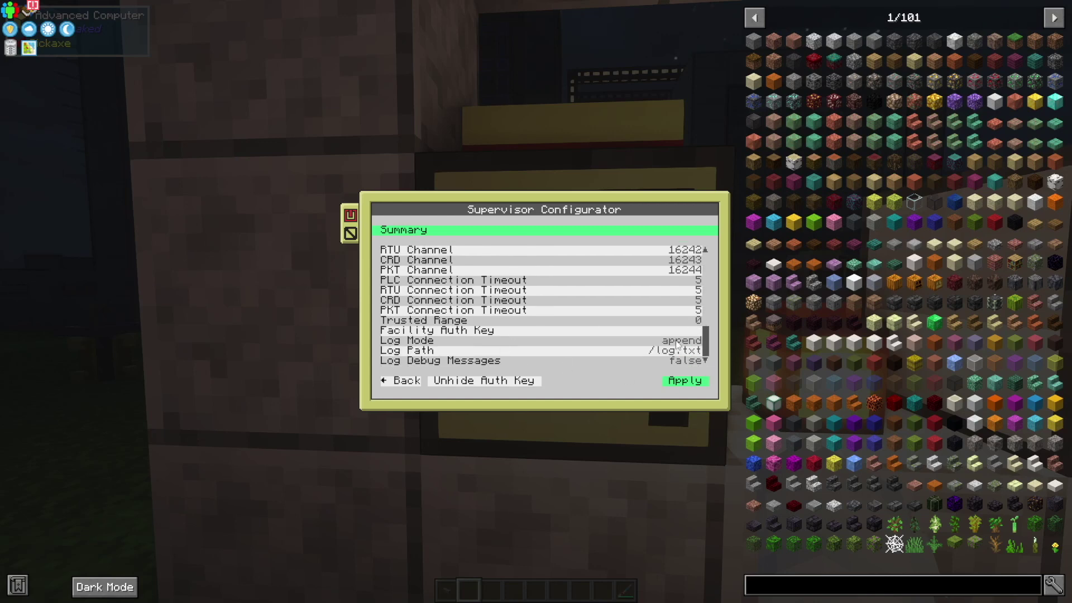
pyautogui.click(693, 383)
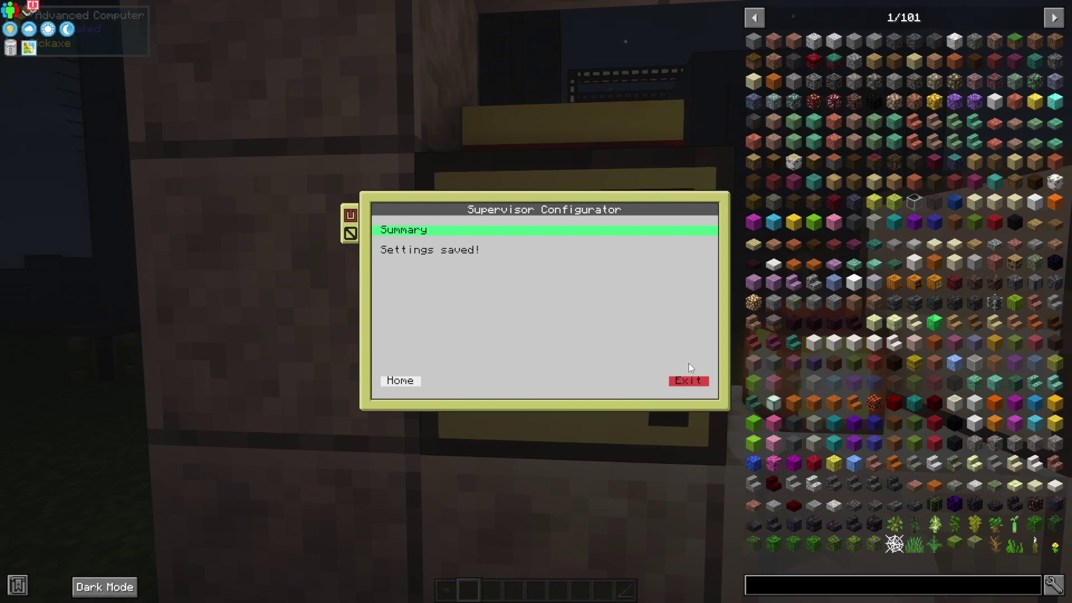
pyautogui.click(689, 380)
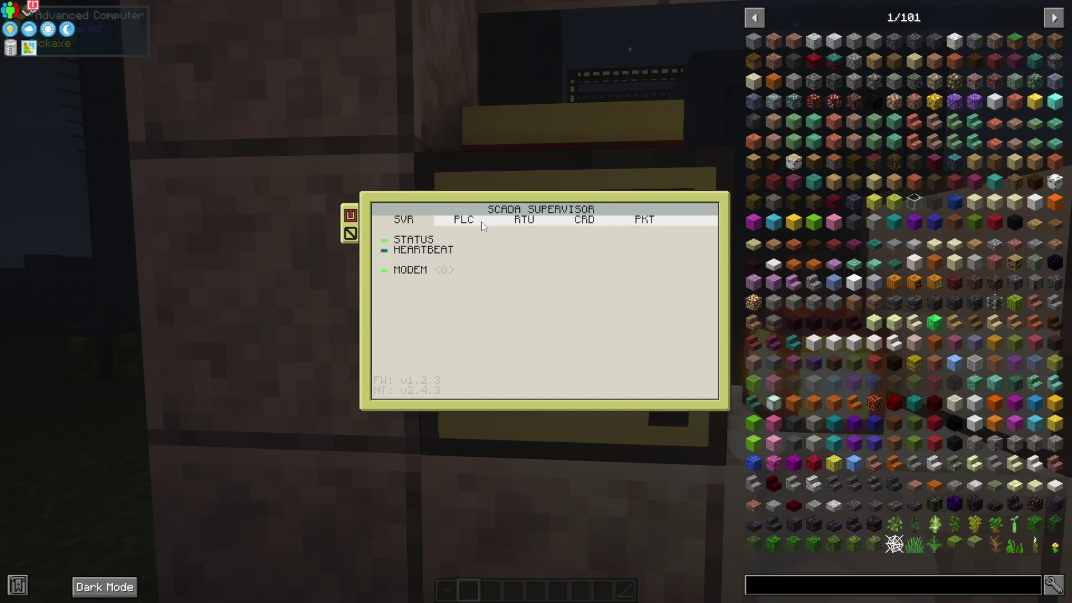
pyautogui.click(507, 223)
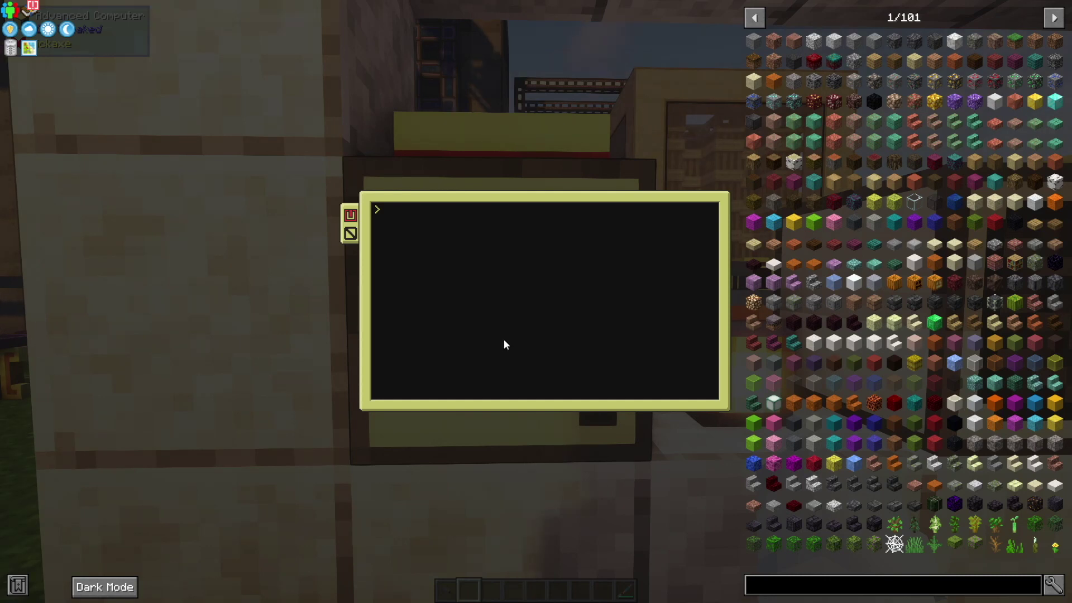
# Step: Run configure on the supervisor computer and import the legacy config.lua
pyautogui.write('st')
pyautogui.press('BackSpace')
pyautogui.press('BackSpace')
pyautogui.write('configure')
pyautogui.press('Return')
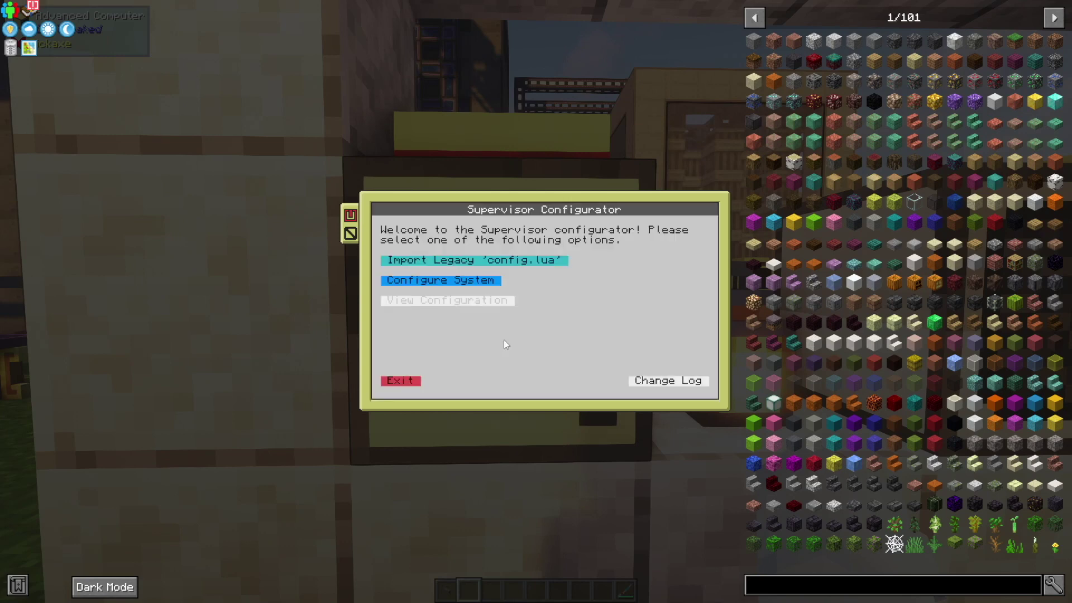
pyautogui.click(459, 265)
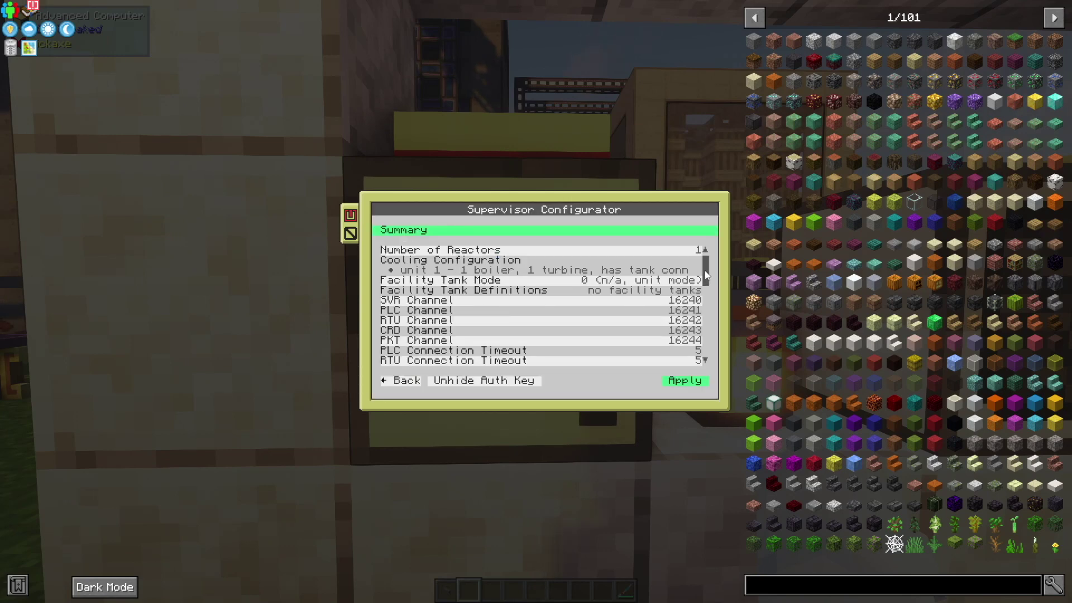
# Step: Review the imported configuration summary, apply it and confirm deleting the old config.lua file
pyautogui.scroll(-2, 708, 272)
pyautogui.scroll(2, 709, 273)
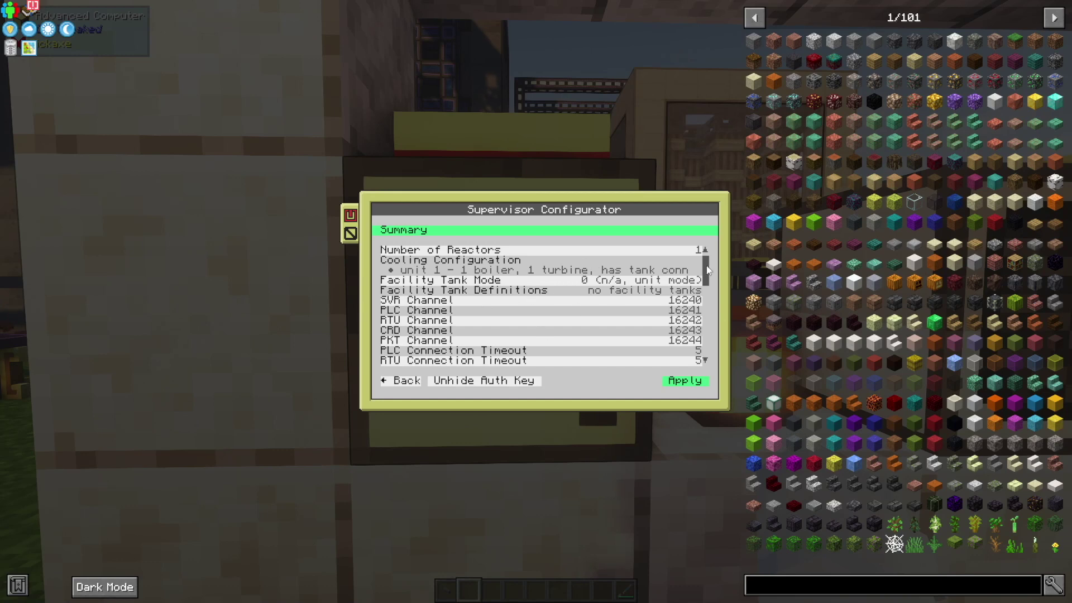
pyautogui.scroll(-3, 707, 271)
pyautogui.scroll(3, 707, 272)
pyautogui.scroll(-7, 707, 273)
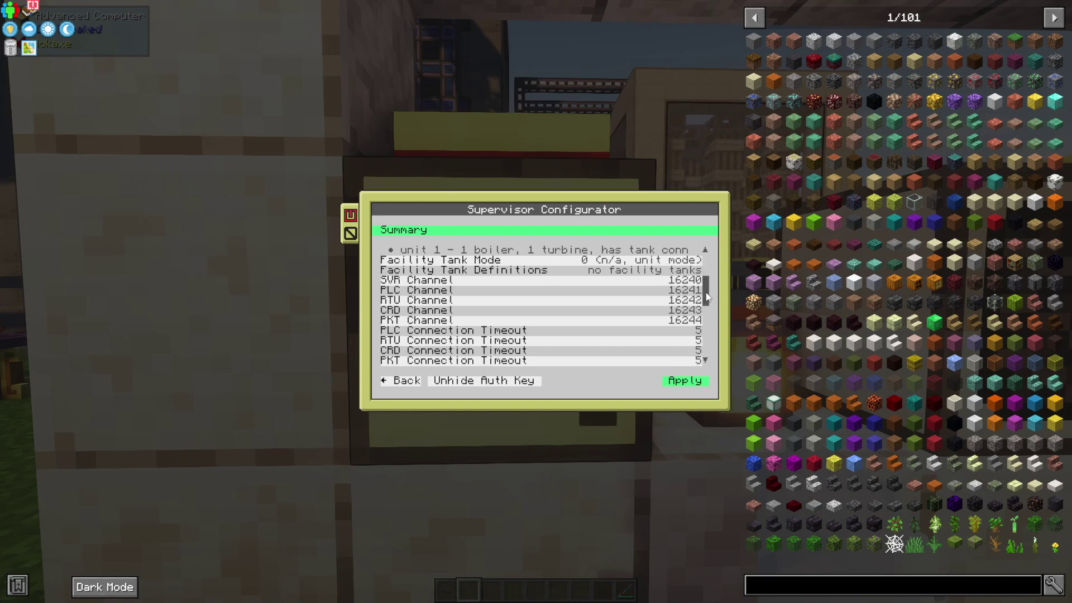
pyautogui.click(686, 381)
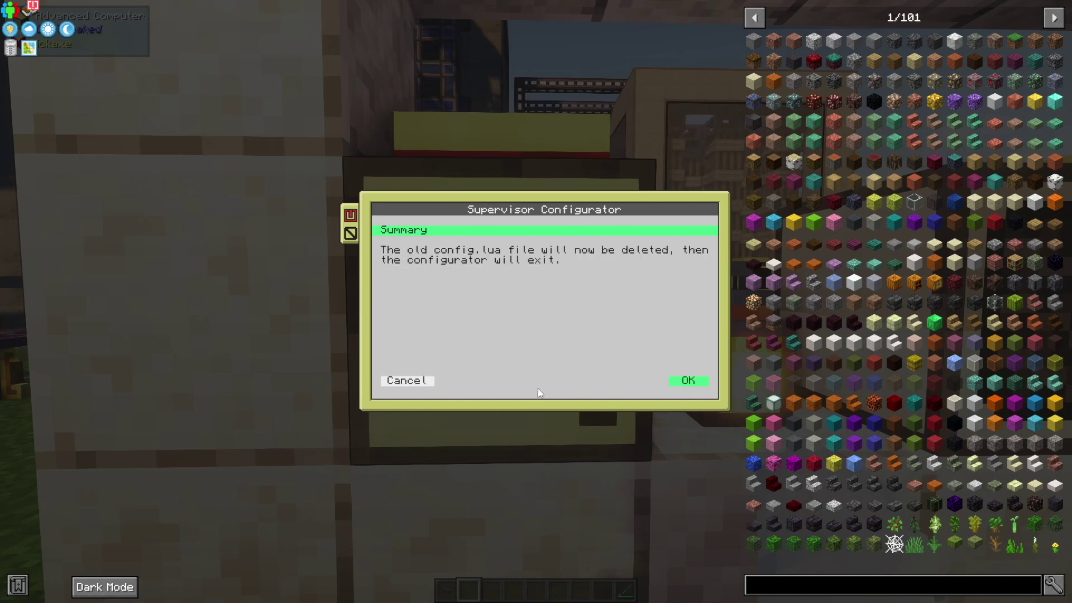
pyautogui.click(695, 383)
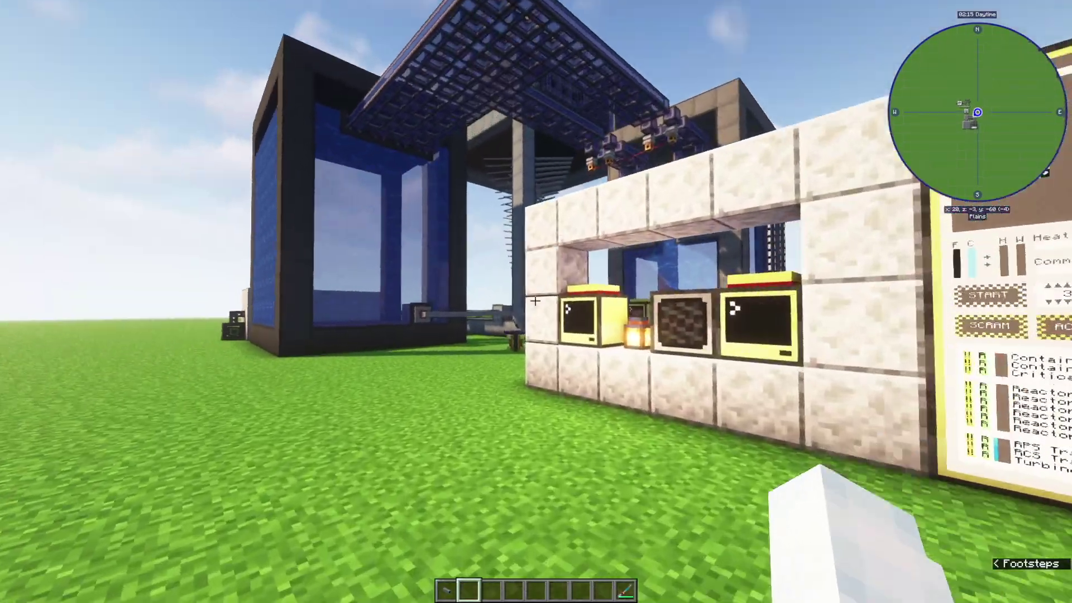
# Step: Terminate the RTU gateway program on its computer, run configure and open the peripheral connections
pyautogui.press('w')
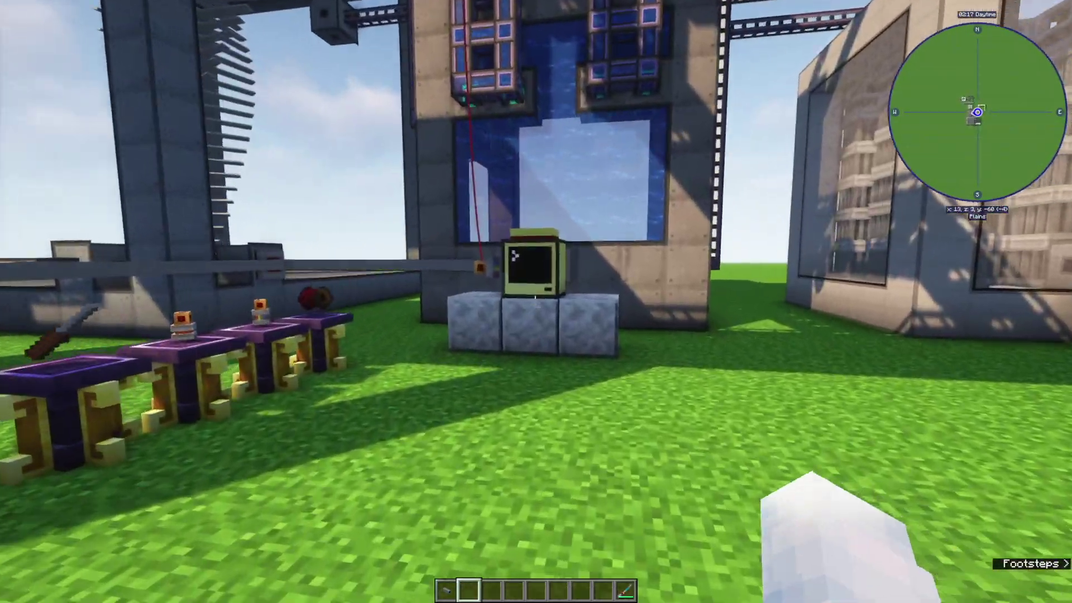
pyautogui.rightClick(535, 301)
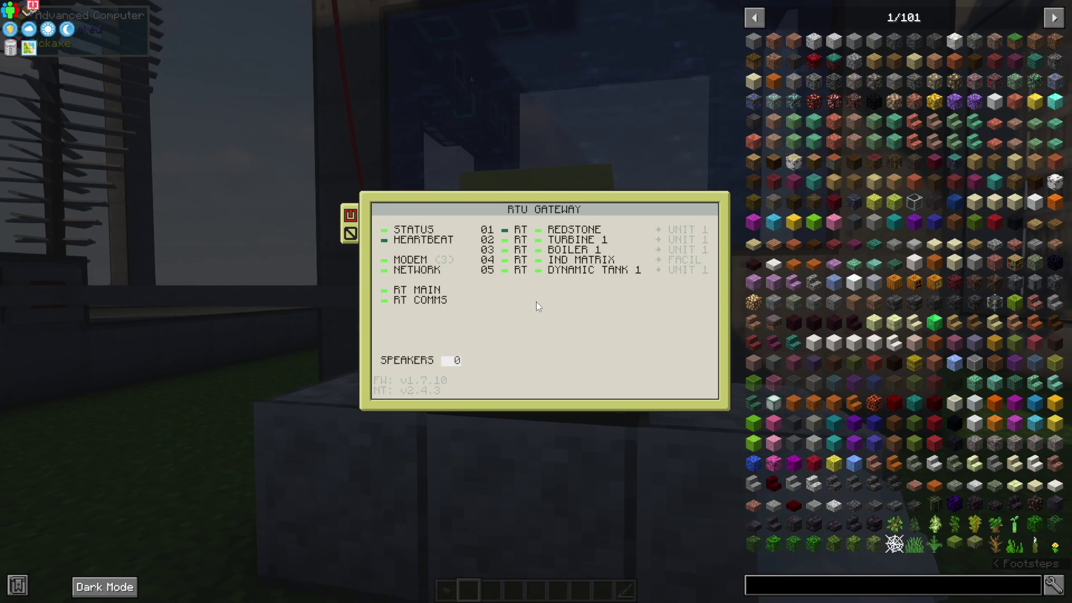
pyautogui.hotkey('ctrl', 't')
pyautogui.write('configure')
pyautogui.press('Return')
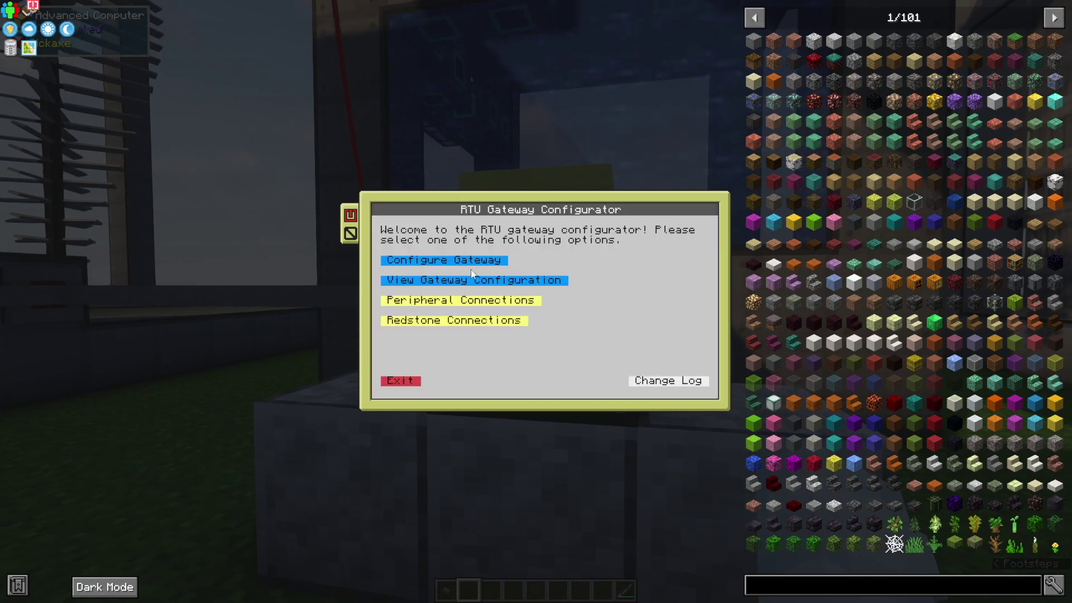
pyautogui.click(458, 300)
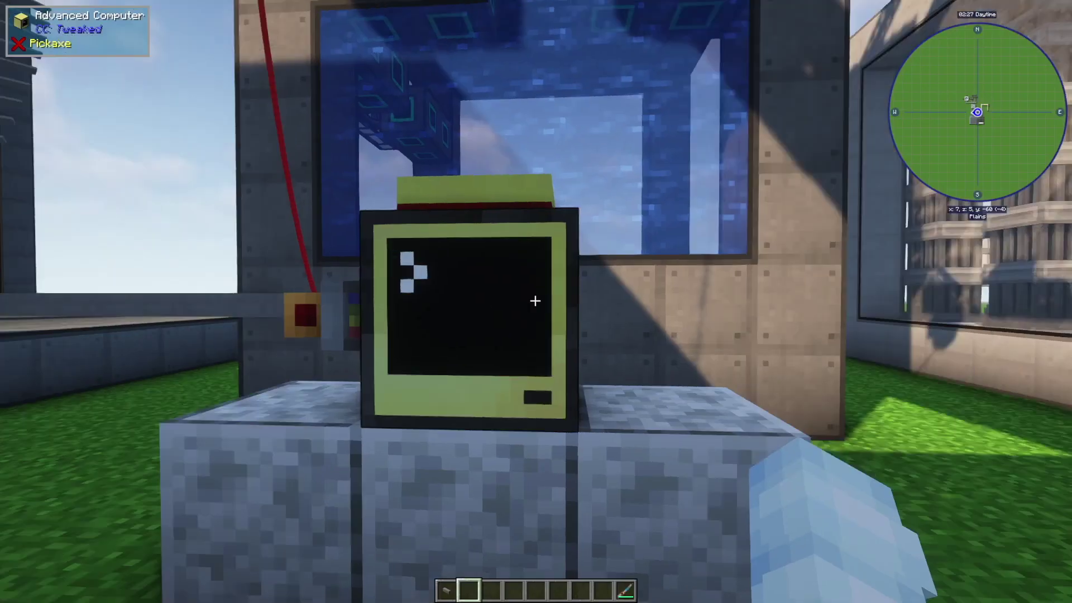
# Step: Return to the supervisor configurator and accept facility dynamic tanks with Unit 1 connected to a facility tank
pyautogui.press('w')
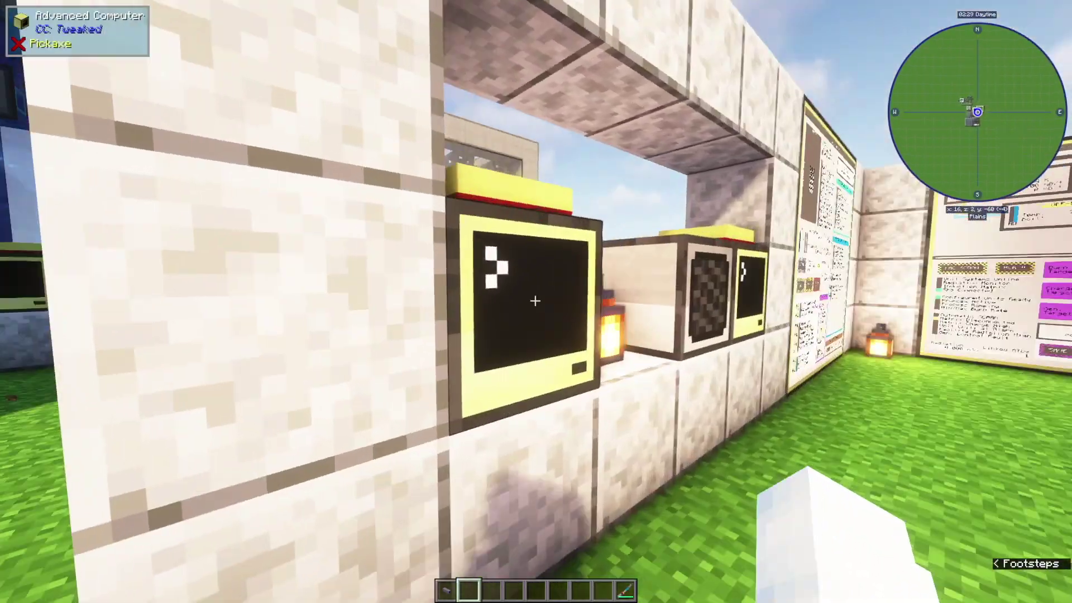
pyautogui.rightClick(536, 302)
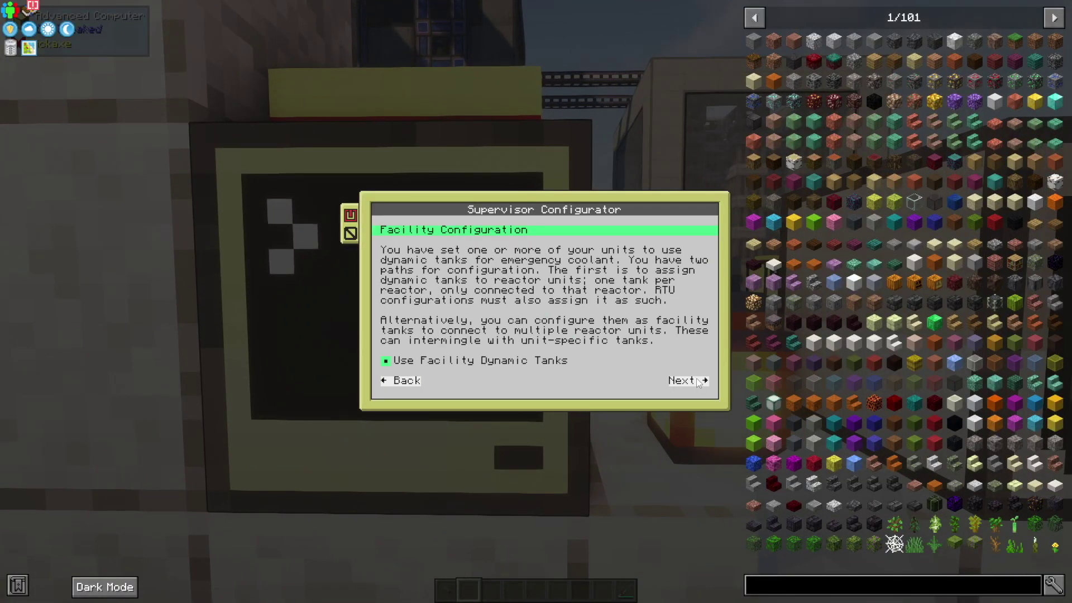
pyautogui.click(698, 383)
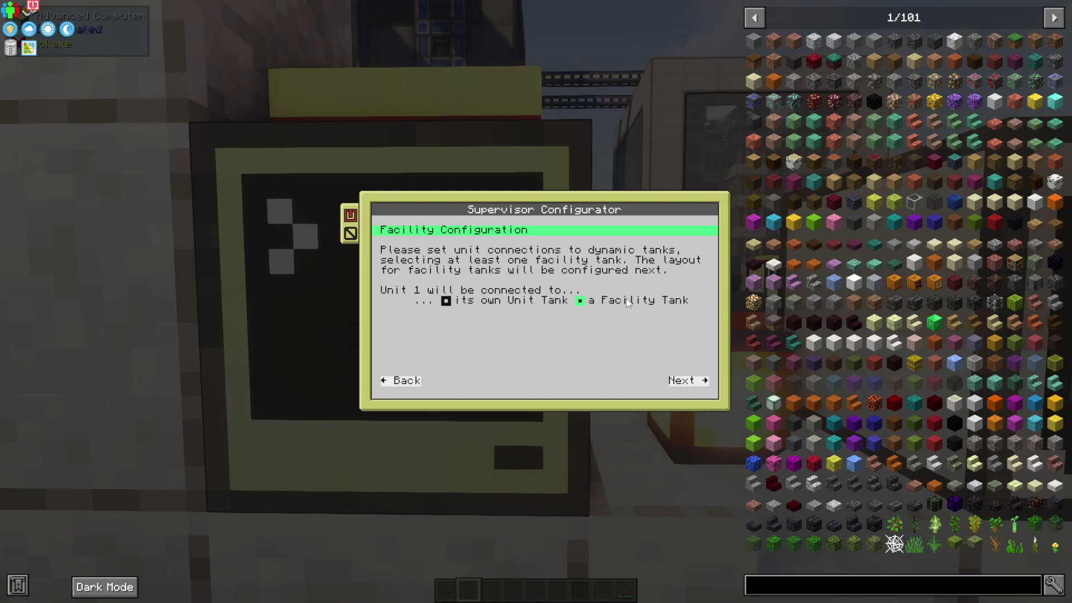
pyautogui.click(692, 383)
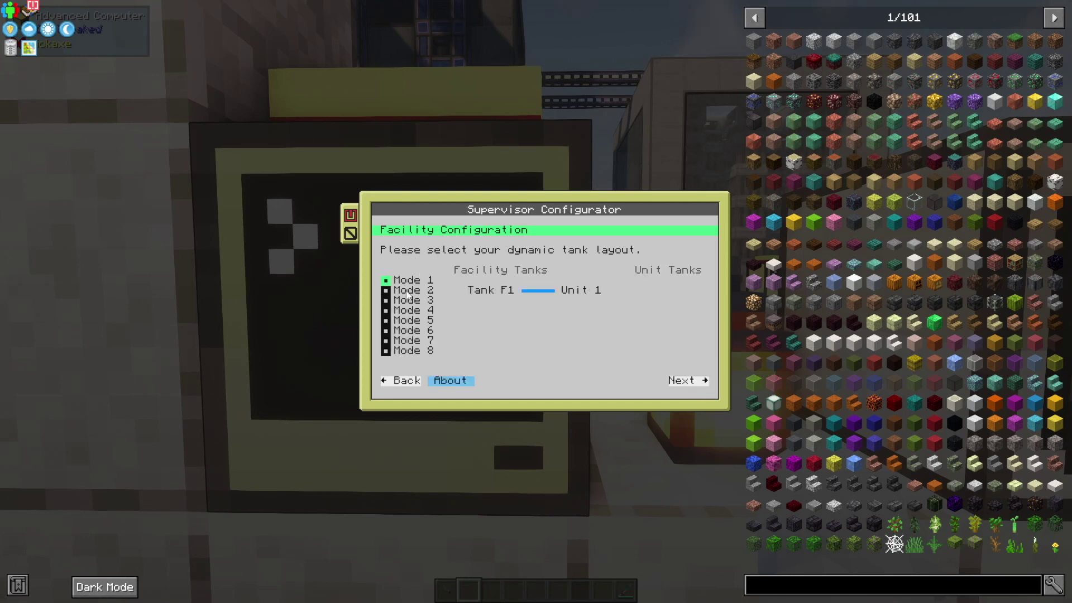
# Step: Compare dynamic tank layout Modes 2, 4, 6 and 8, reselect Mode 1, and read the explanation of the layouts
pyautogui.click(413, 294)
pyautogui.click(414, 311)
pyautogui.click(415, 331)
pyautogui.click(416, 350)
pyautogui.click(430, 284)
pyautogui.click(457, 383)
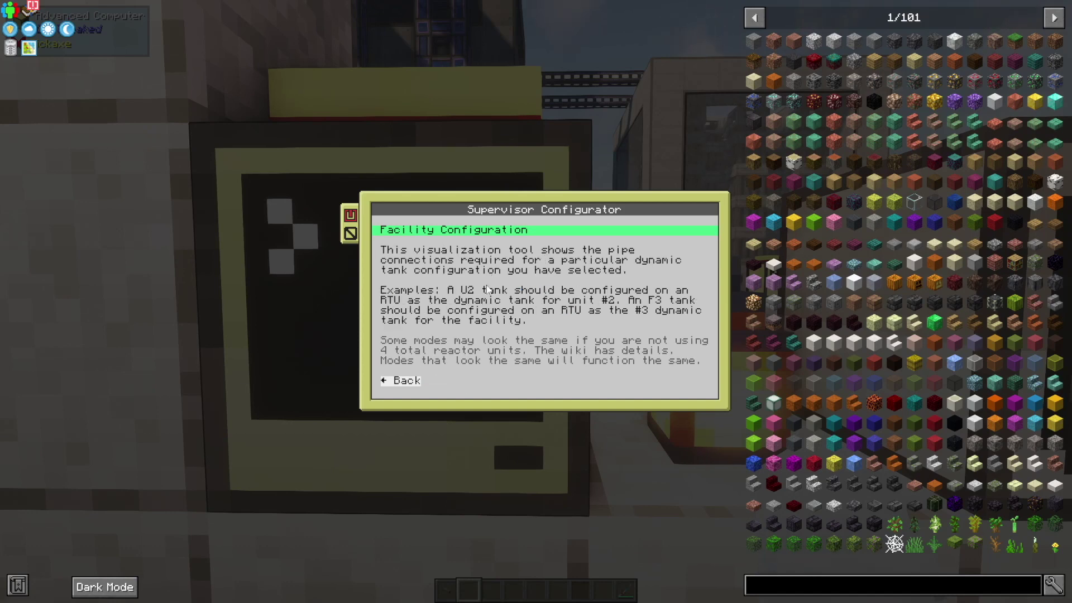
pyautogui.click(408, 382)
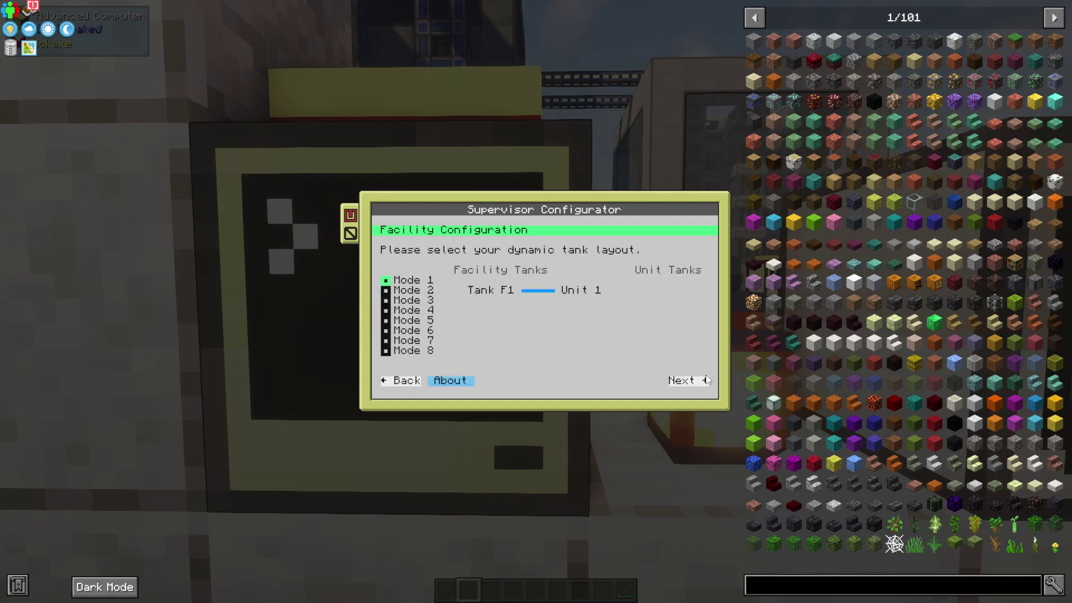
# Step: Accept the Mode 1 tank layout, keep all connection timeouts at 5 seconds, and finish the remaining supervisor configuration pages
pyautogui.click(701, 383)
pyautogui.click(695, 382)
pyautogui.click(696, 382)
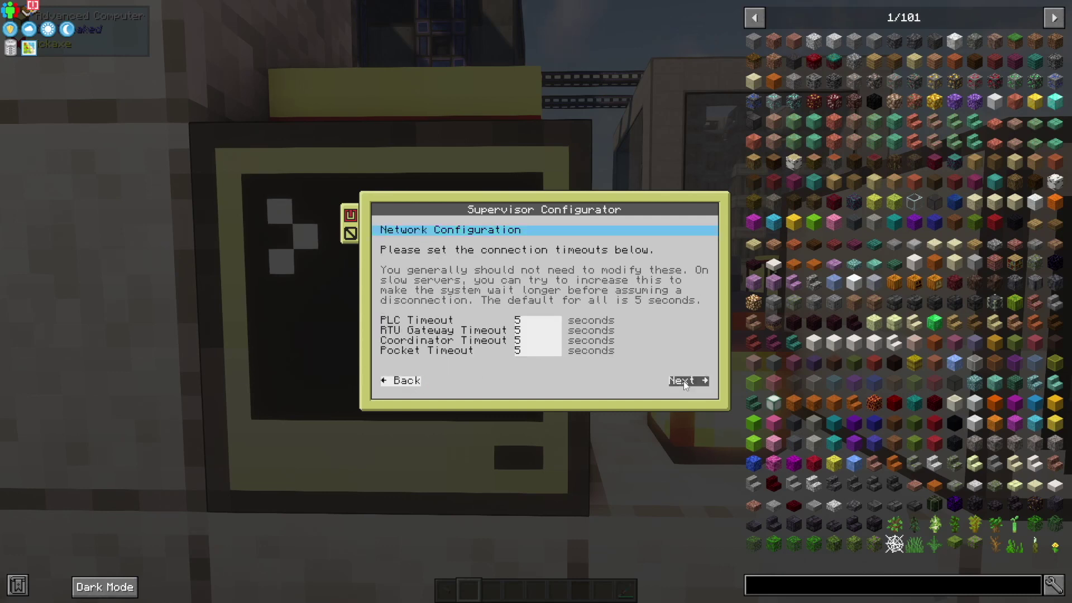
pyautogui.click(695, 382)
pyautogui.click(634, 379)
pyautogui.click(688, 380)
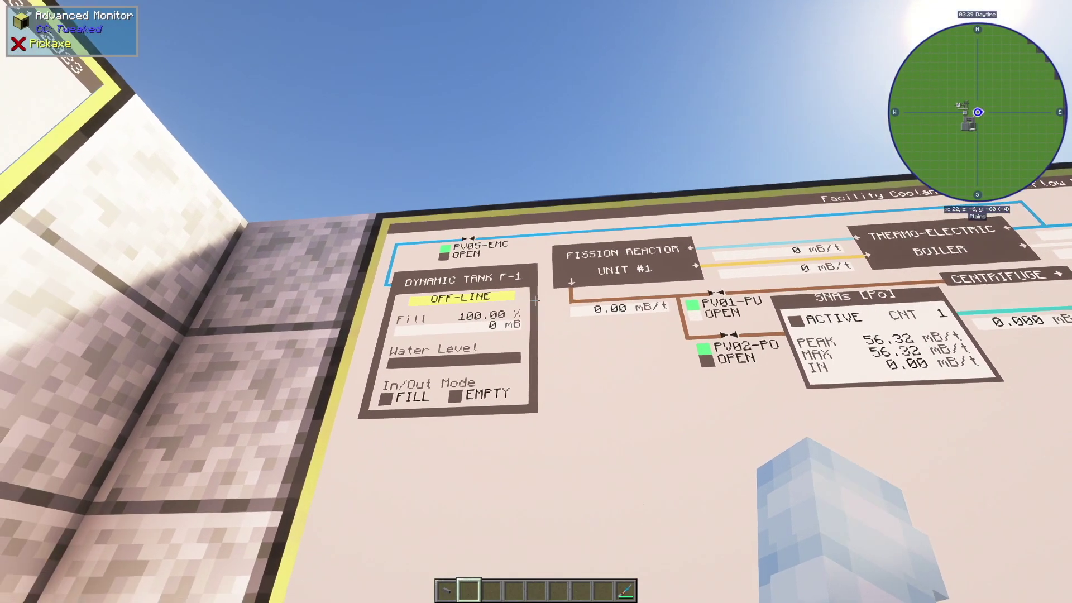
# Step: Examine Dynamic Tank F-1 on the coolant and waste flow monitor and the coordinator's main display
pyautogui.press('w')
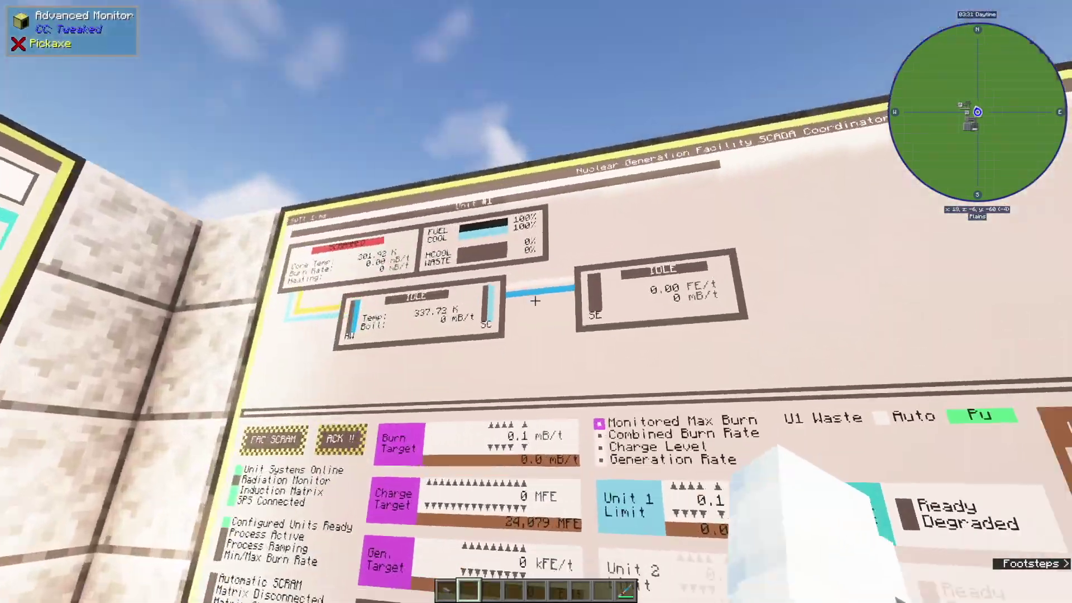
pyautogui.press('w')
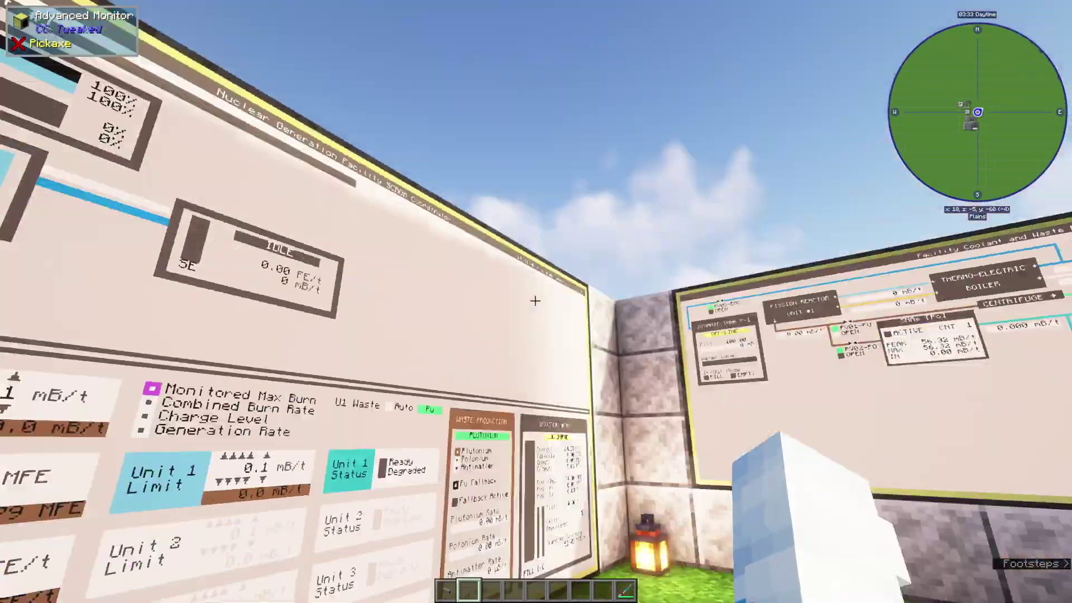
pyautogui.press('w')
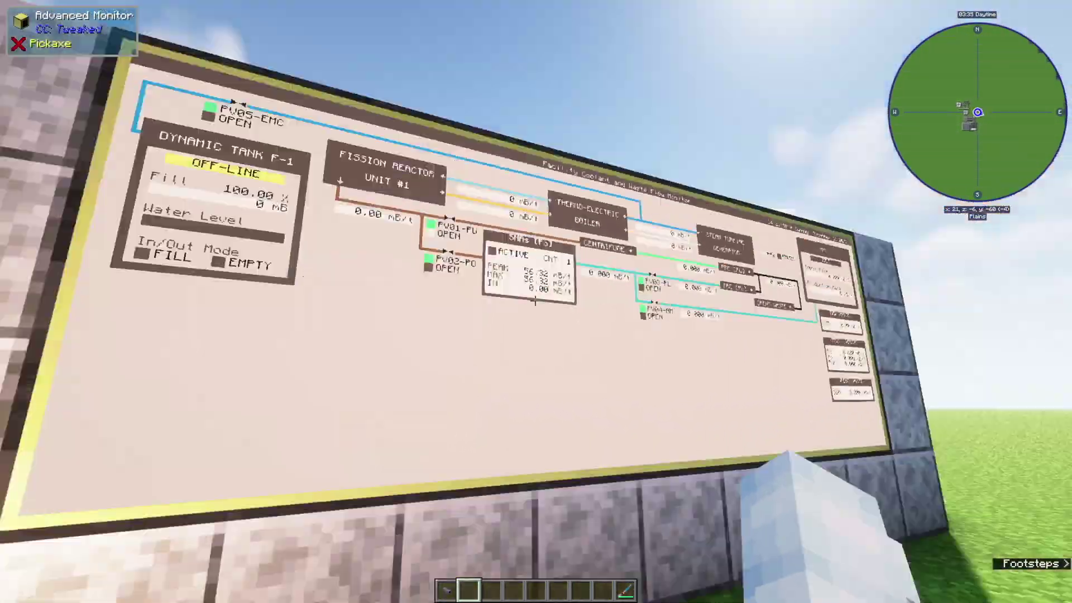
# Step: Go to the RTU gateway computer, terminate its program, run configure and open the peripheral connections
pyautogui.press('w')
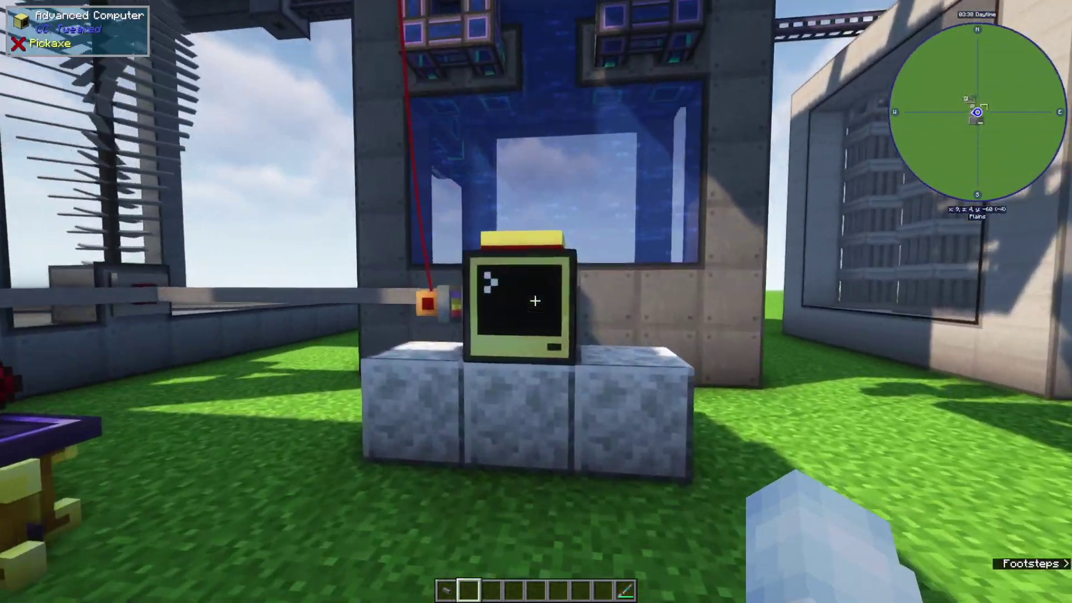
pyautogui.rightClick(534, 301)
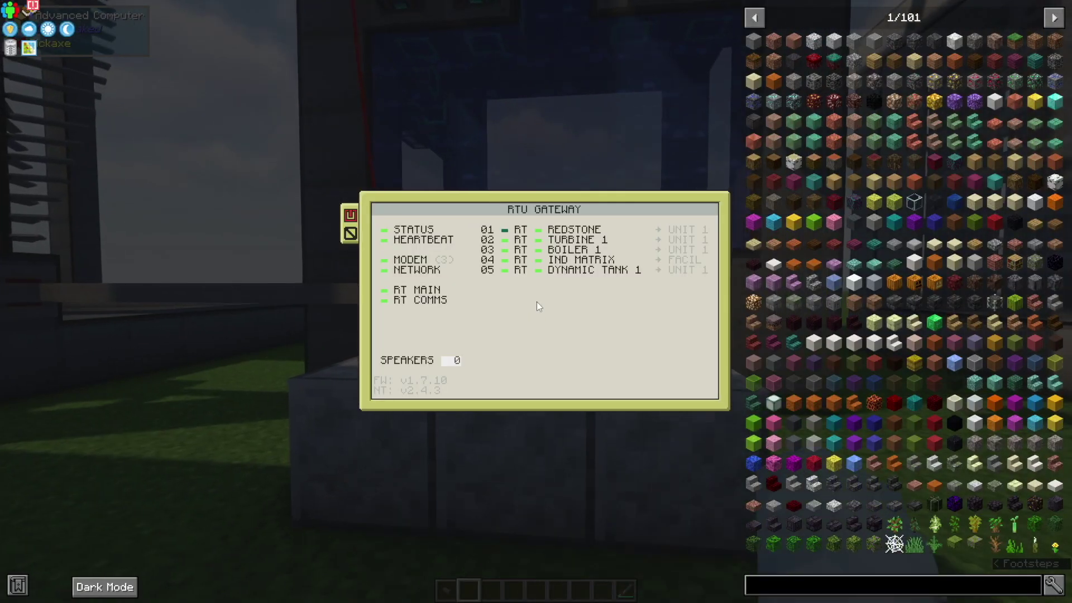
pyautogui.write('configure')
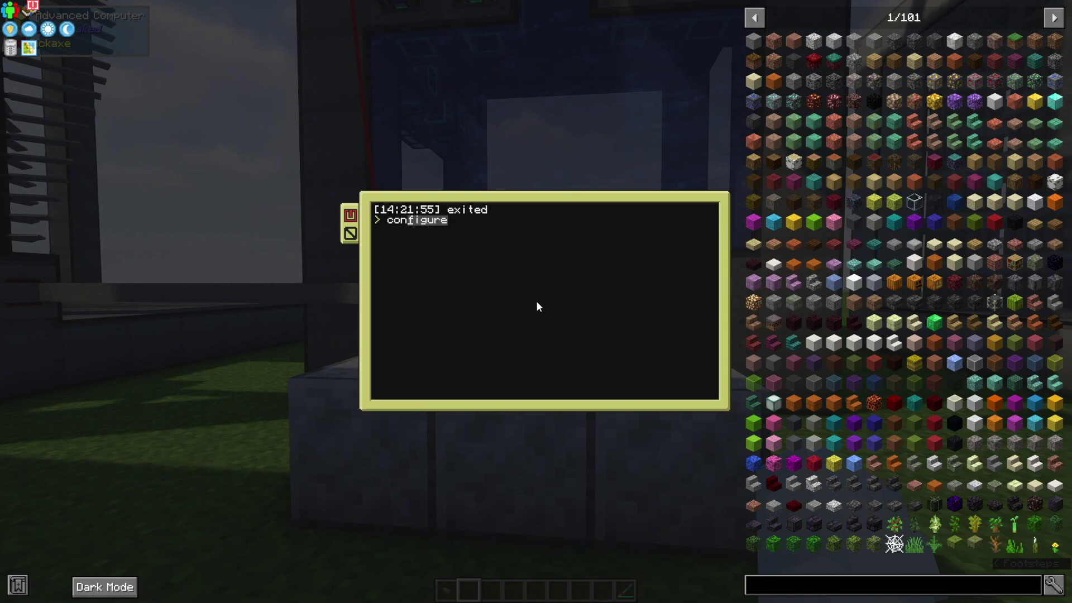
pyautogui.press('Return')
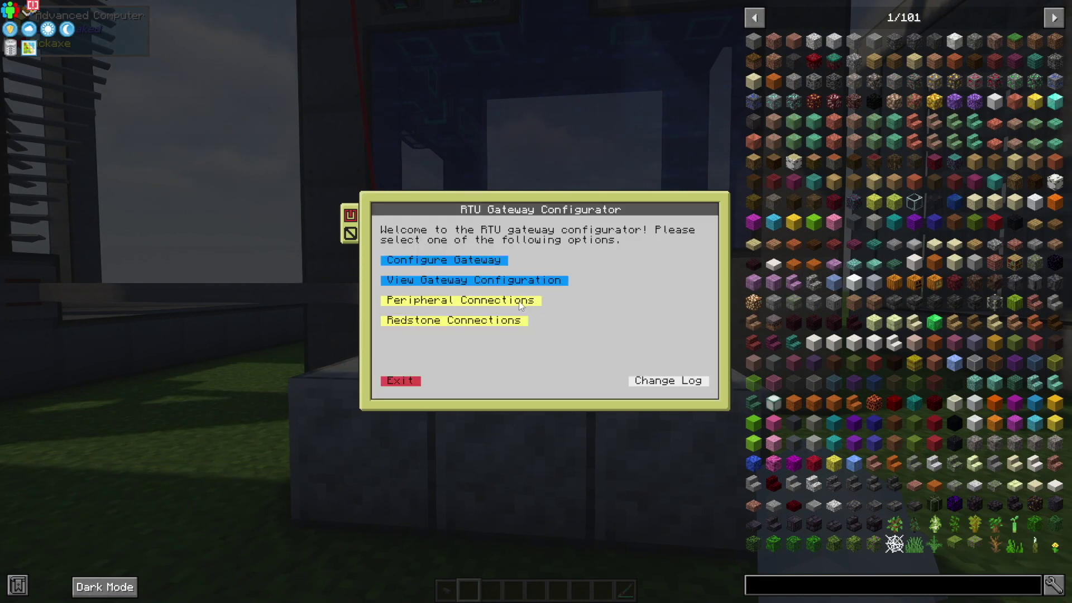
pyautogui.click(451, 302)
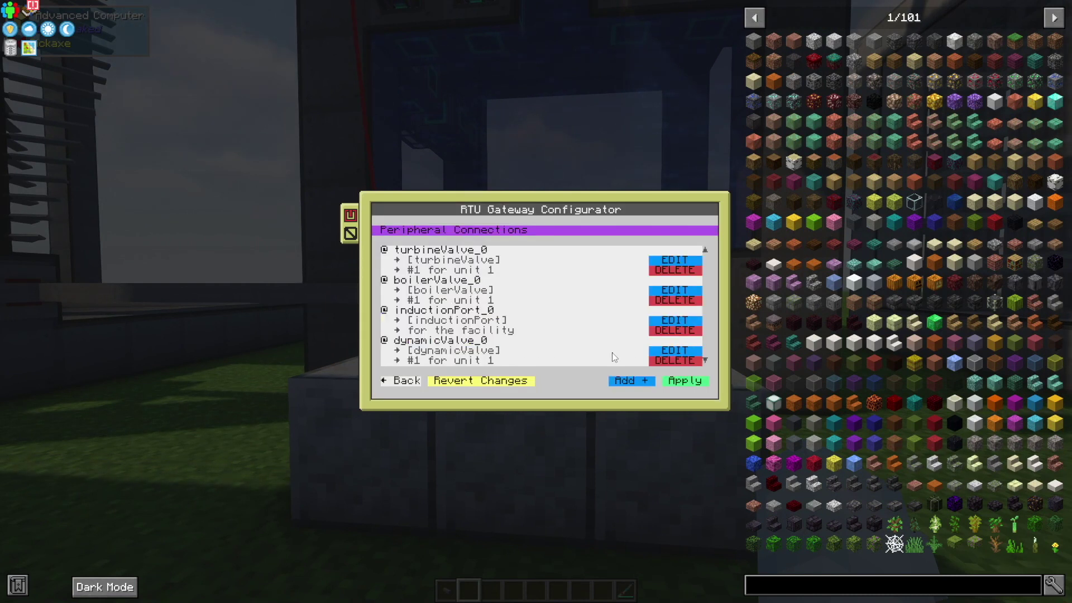
# Step: Reassign dynamicValve_0 as the #1 dynamic tank for the facility and apply the peripheral connections
pyautogui.click(668, 349)
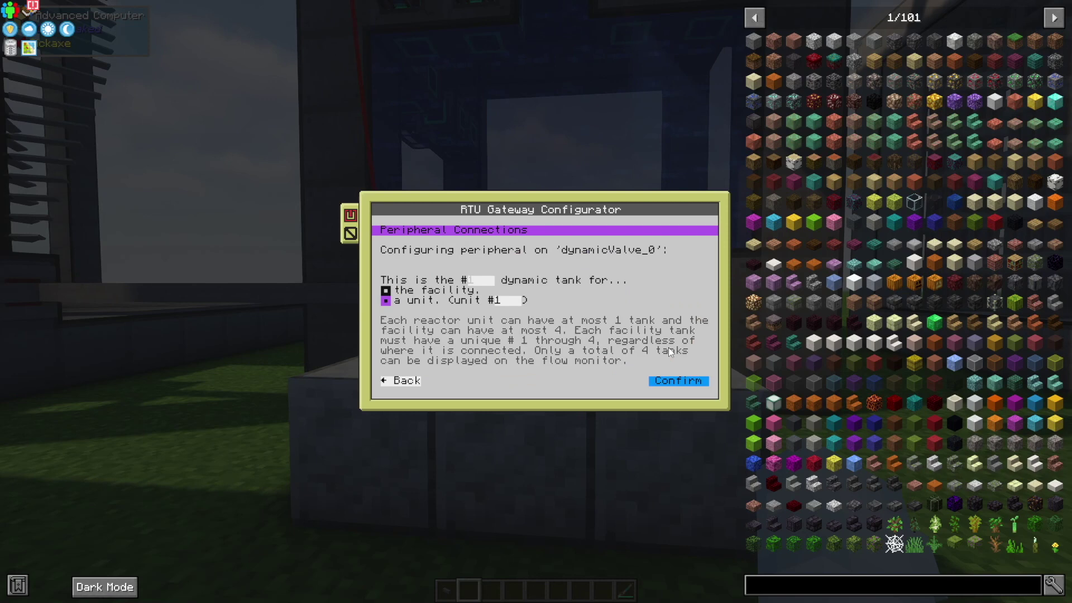
pyautogui.click(439, 292)
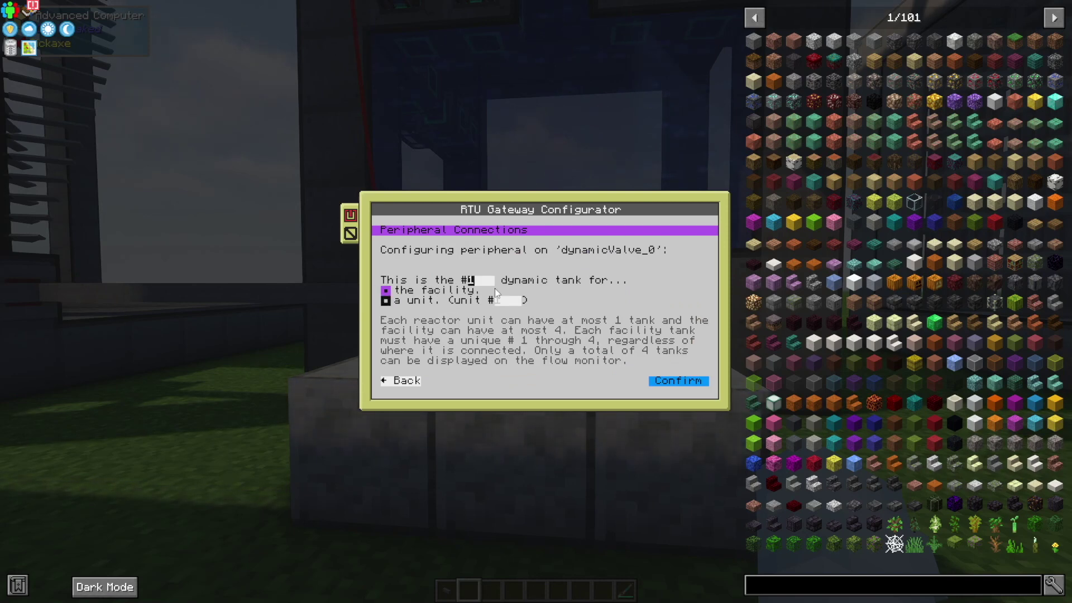
pyautogui.click(683, 379)
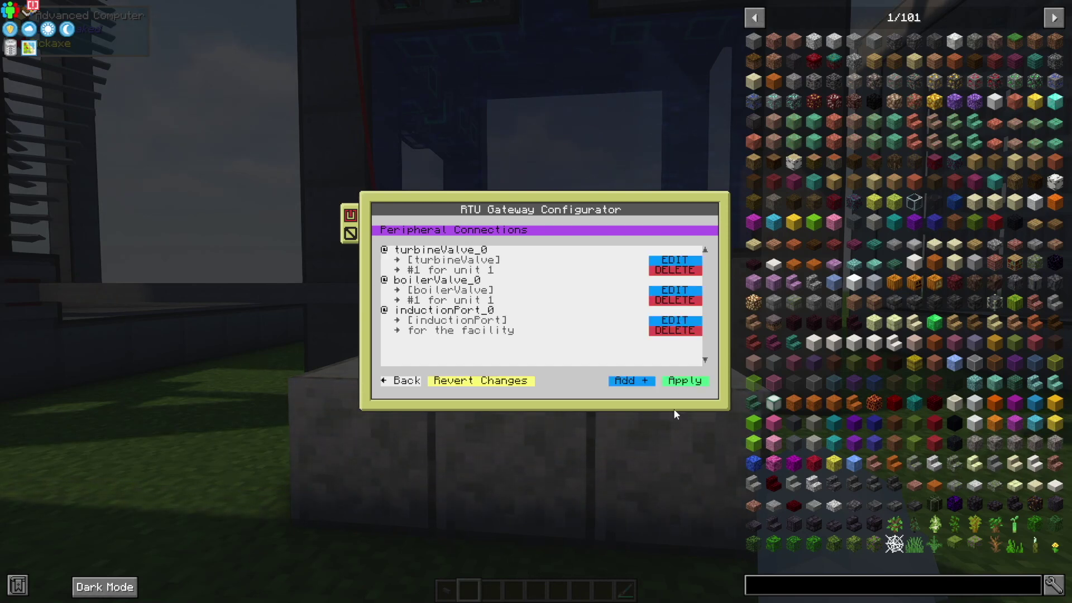
pyautogui.click(681, 380)
pyautogui.click(680, 382)
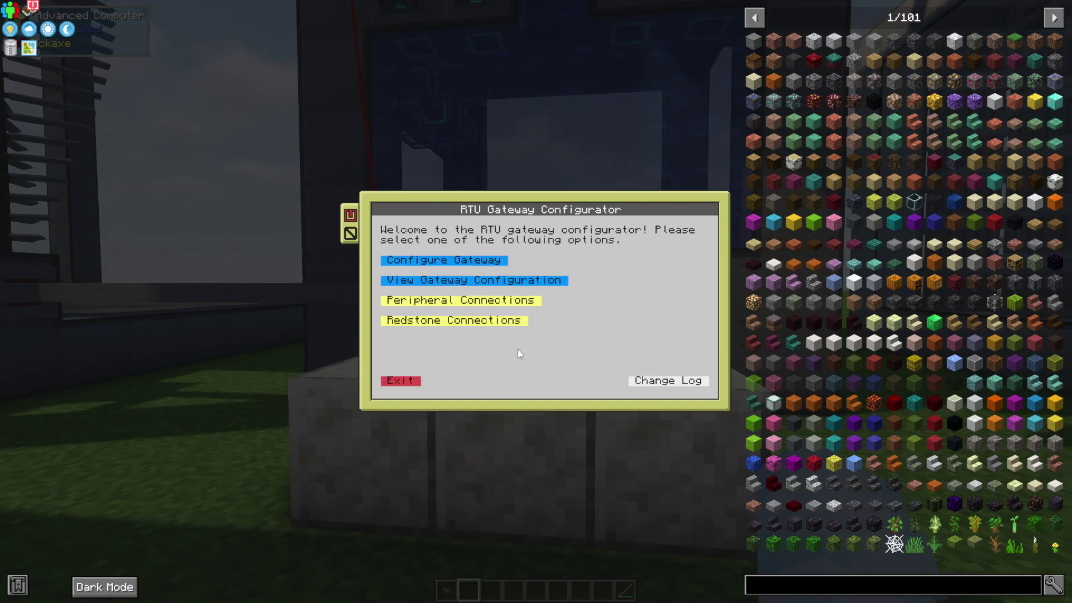
# Step: Exit the RTU gateway configurator and return to the monitor wall to check the facility's flow display
pyautogui.click(400, 382)
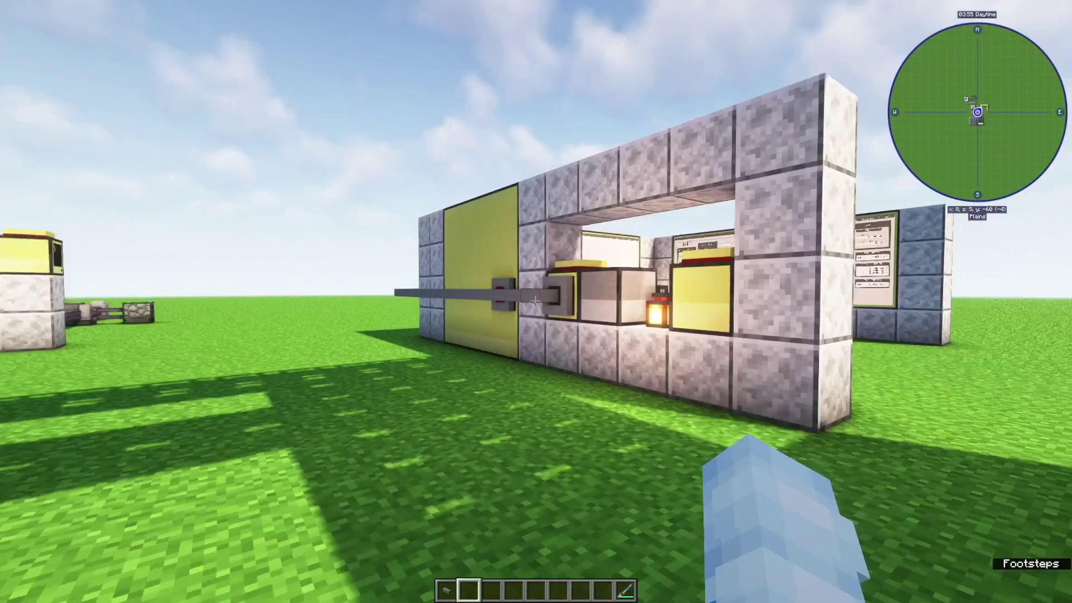
pyautogui.press('w')
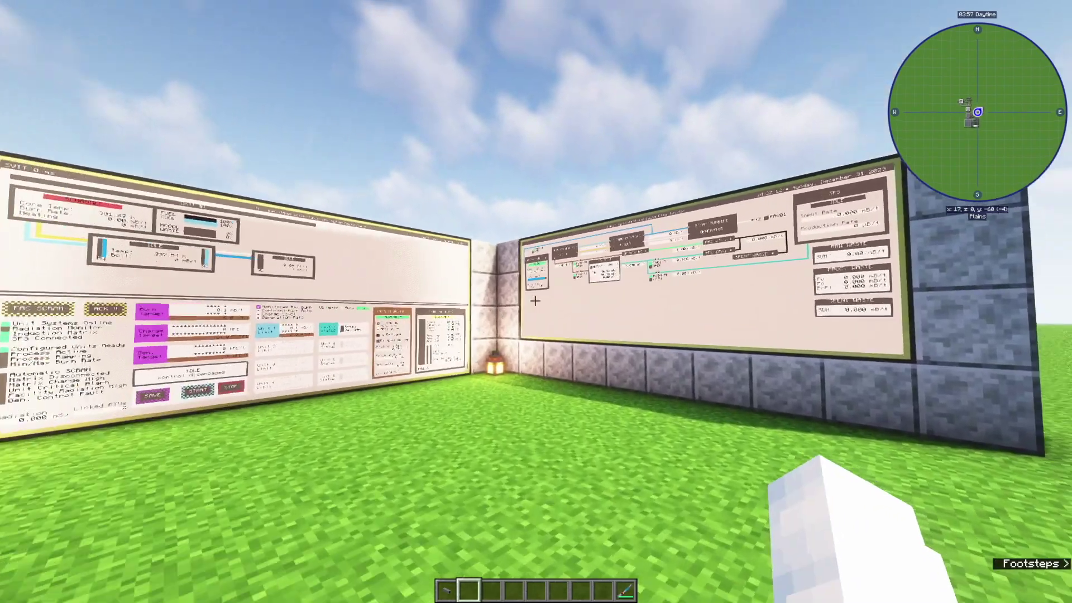
pyautogui.press('w')
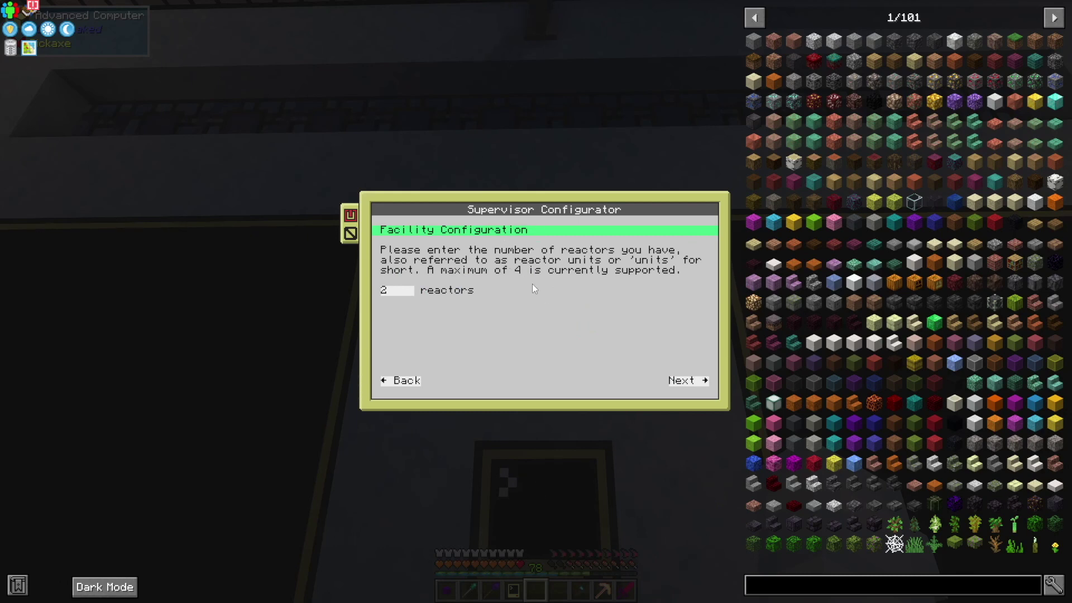
# Step: Configure the two-reactor supervisor with Unit 1 on a facility tank, Unit 2 on its own unit tank, and layout Mode 1
pyautogui.click(691, 383)
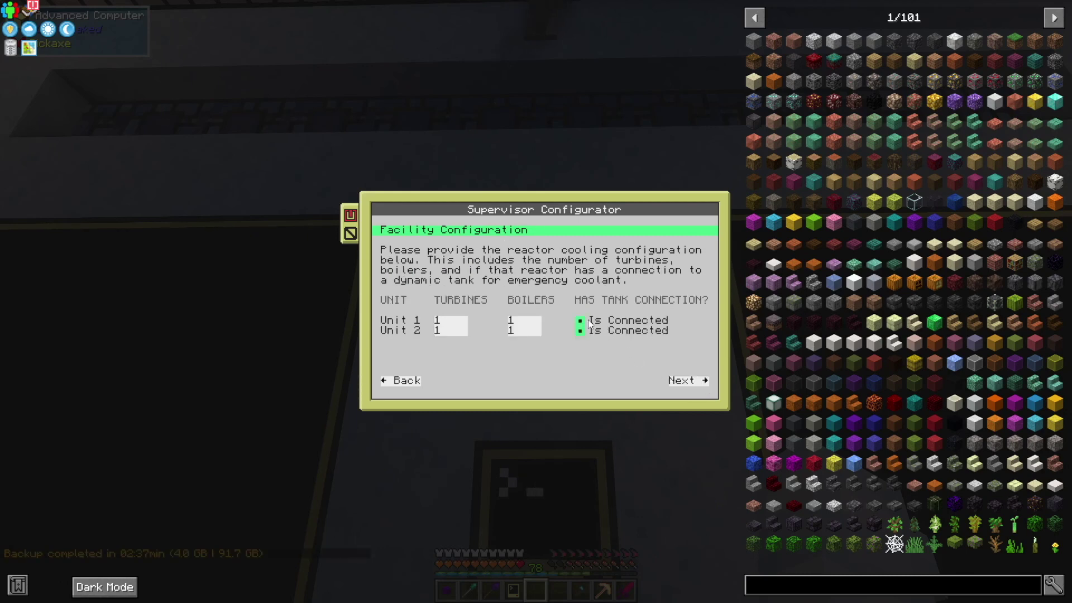
pyautogui.click(681, 380)
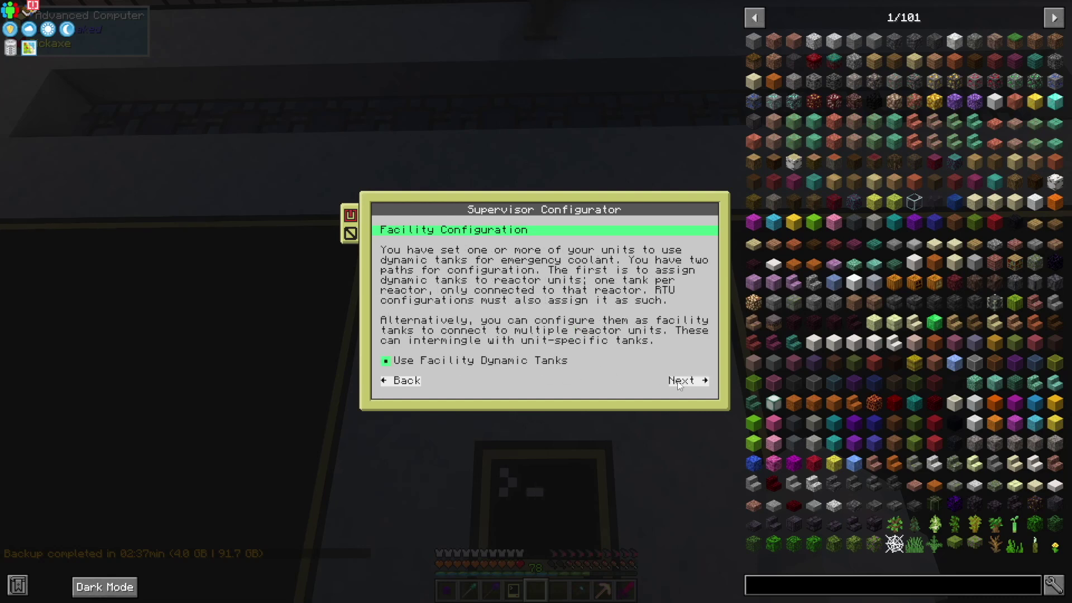
pyautogui.click(679, 381)
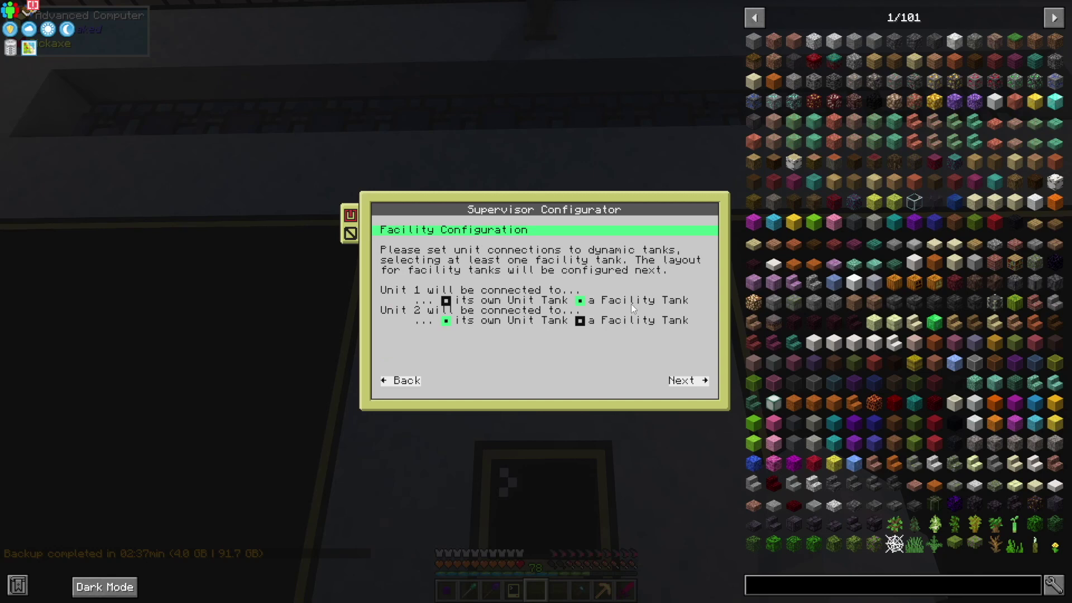
pyautogui.click(702, 382)
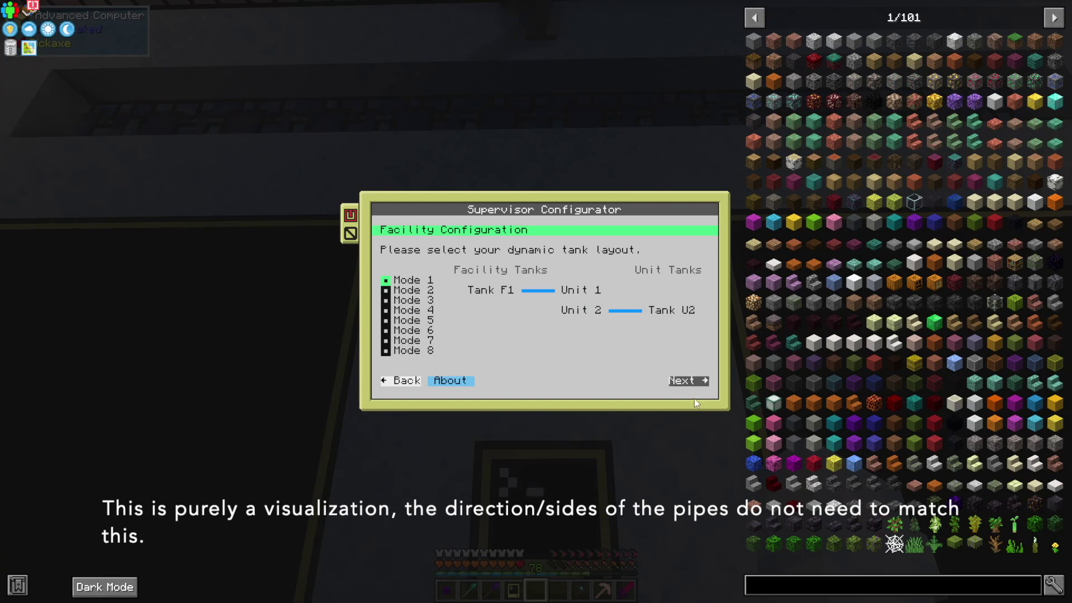
pyautogui.click(688, 382)
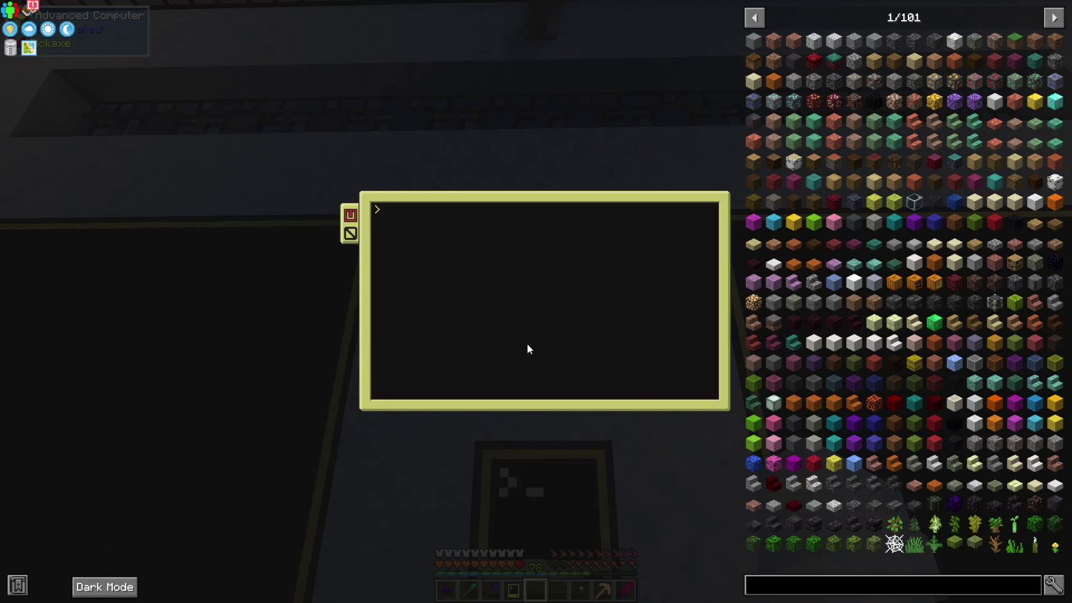
# Step: Run startup on the supervisor computer and leave its terminal
pyautogui.write('startup')
pyautogui.press('Return')
pyautogui.press('Escape')
# Step: Rerun the last command on the coordinator computer and inspect both units' dynamic tanks on the flow monitor
pyautogui.rightClick(536, 301)
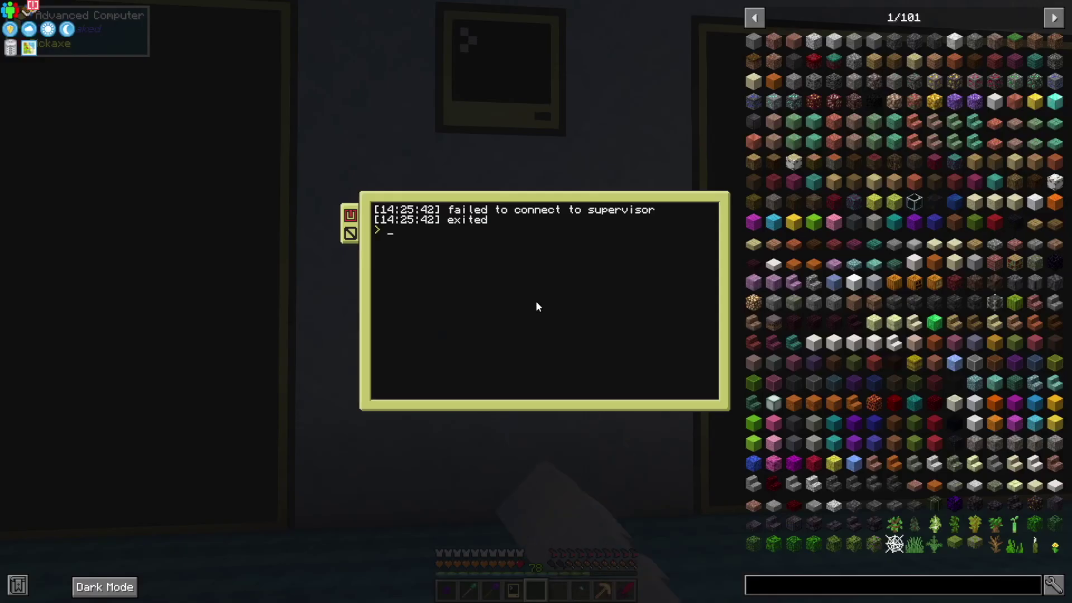
pyautogui.press('Up')
pyautogui.press('Return')
pyautogui.press('Escape')
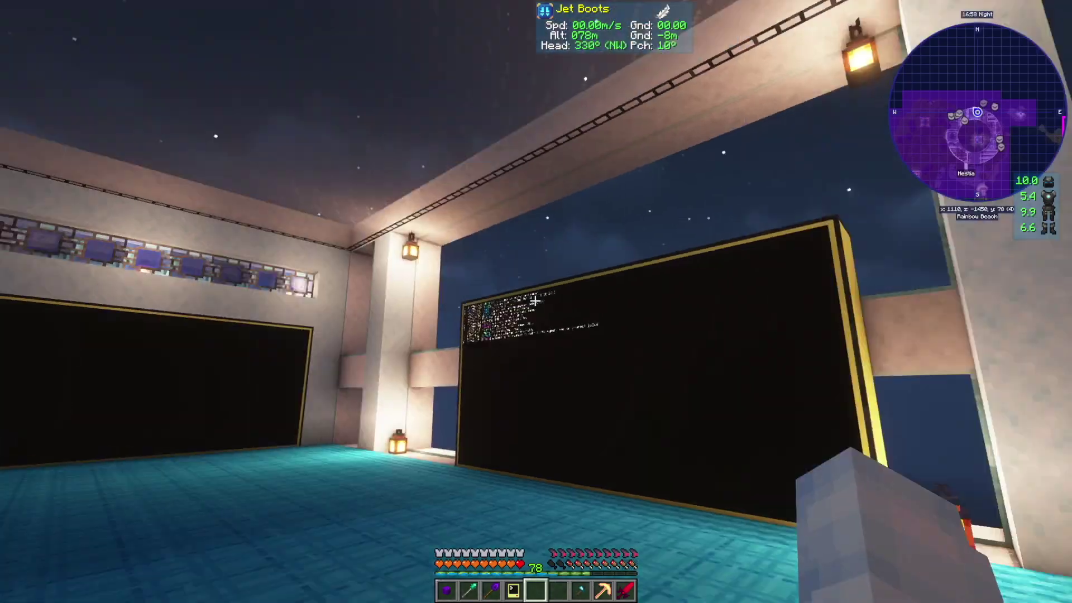
pyautogui.press('w')
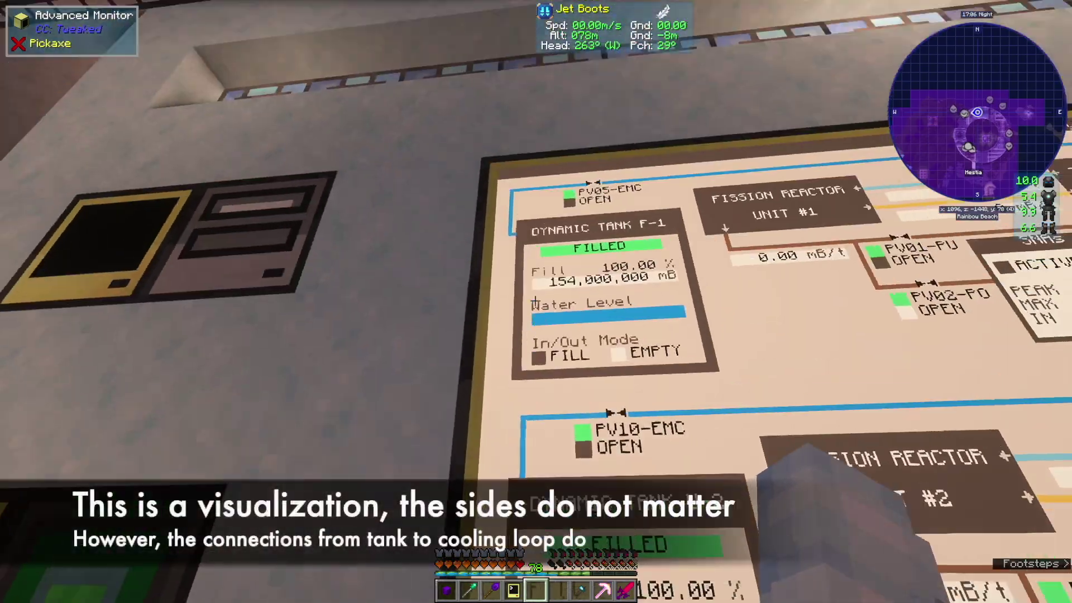
pyautogui.press('s')
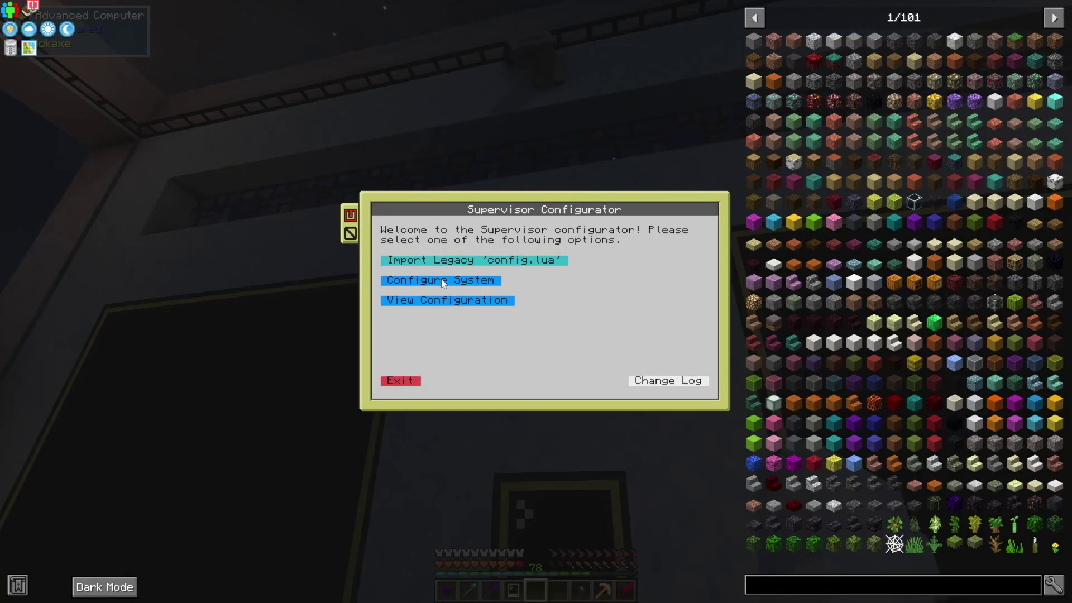
# Step: Reopen the supervisor's system configuration and connect Unit 2 to a facility tank as well as Unit 1
pyautogui.click(443, 283)
pyautogui.click(682, 383)
pyautogui.click(686, 384)
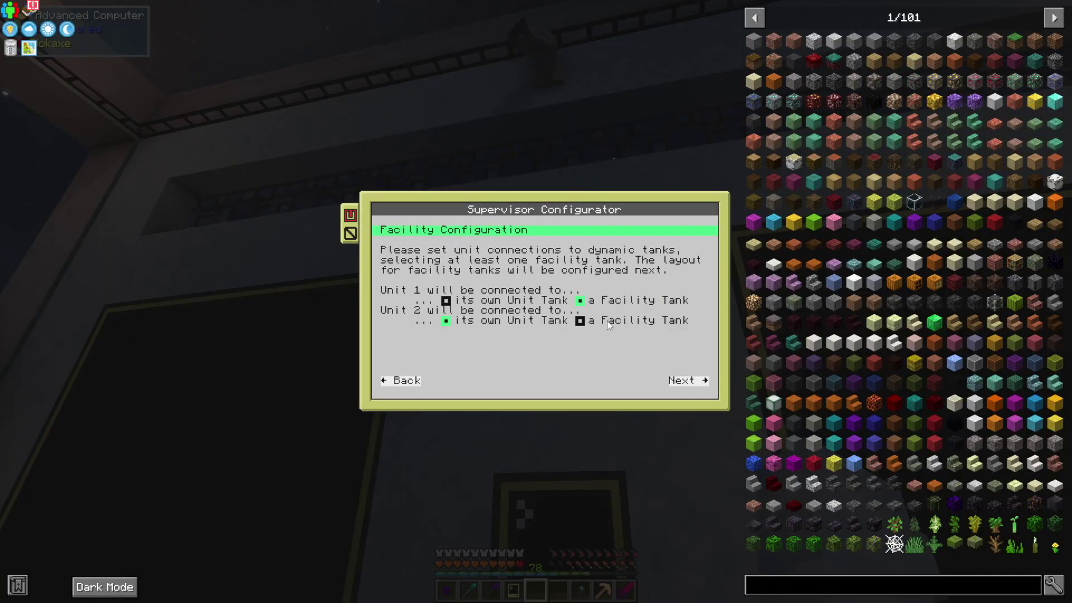
pyautogui.click(580, 321)
pyautogui.click(689, 385)
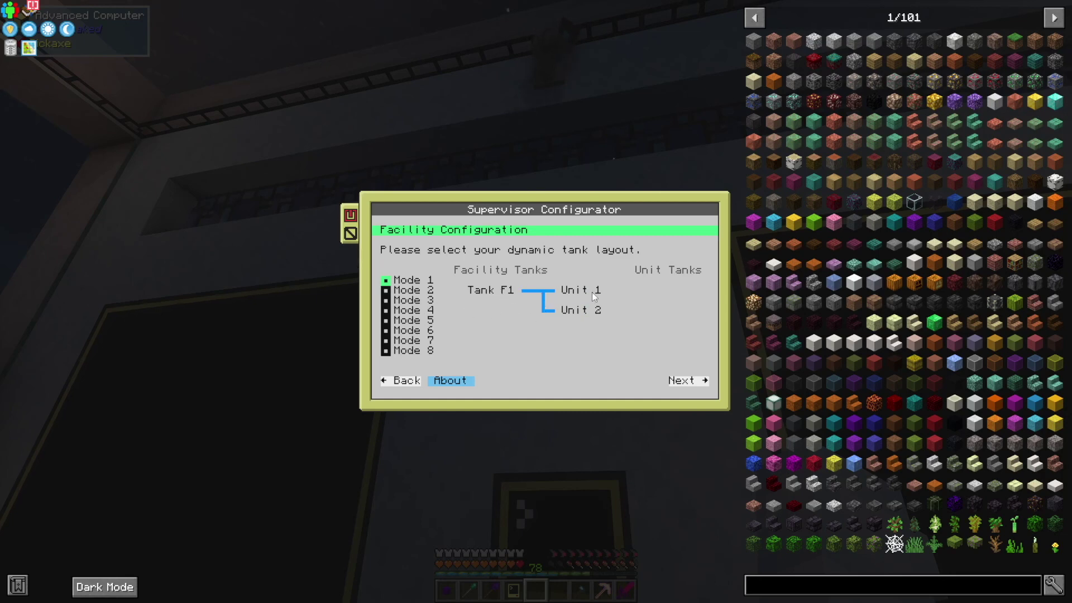
# Step: Compare the two-unit dynamic tank layouts from Mode 1 through Mode 6, and then Mode 8
pyautogui.scroll(-4, 417, 304)
pyautogui.scroll(-1, 417, 345)
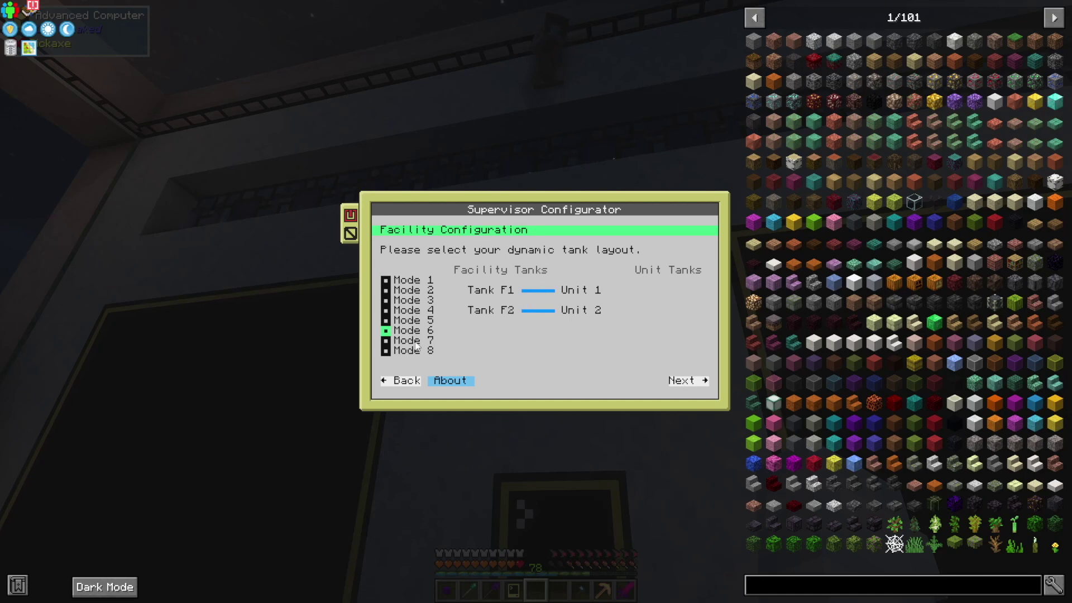
pyautogui.click(421, 350)
# Step: Go back through the facility configuration to the reactor count and set it to 4 reactors
pyautogui.click(404, 382)
pyautogui.click(405, 382)
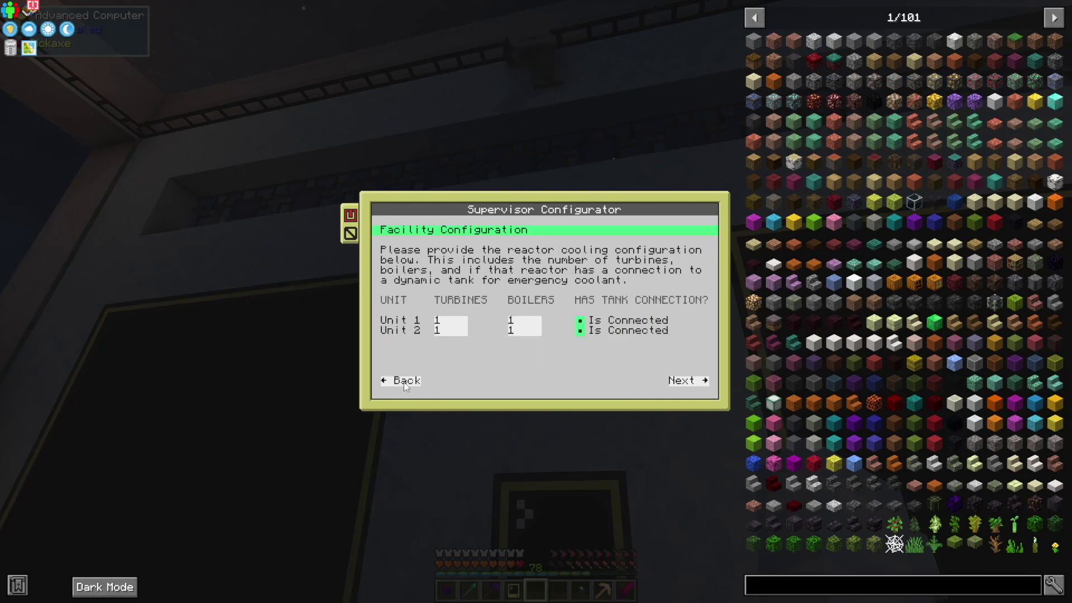
pyautogui.click(397, 382)
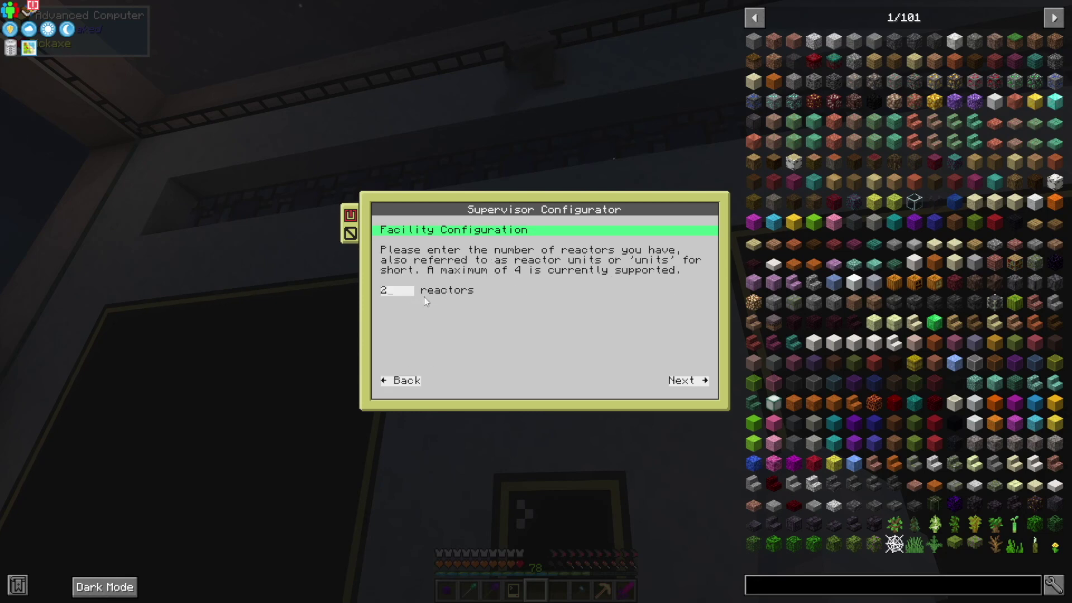
pyautogui.press('BackSpace')
pyautogui.write('4')
pyautogui.click(686, 381)
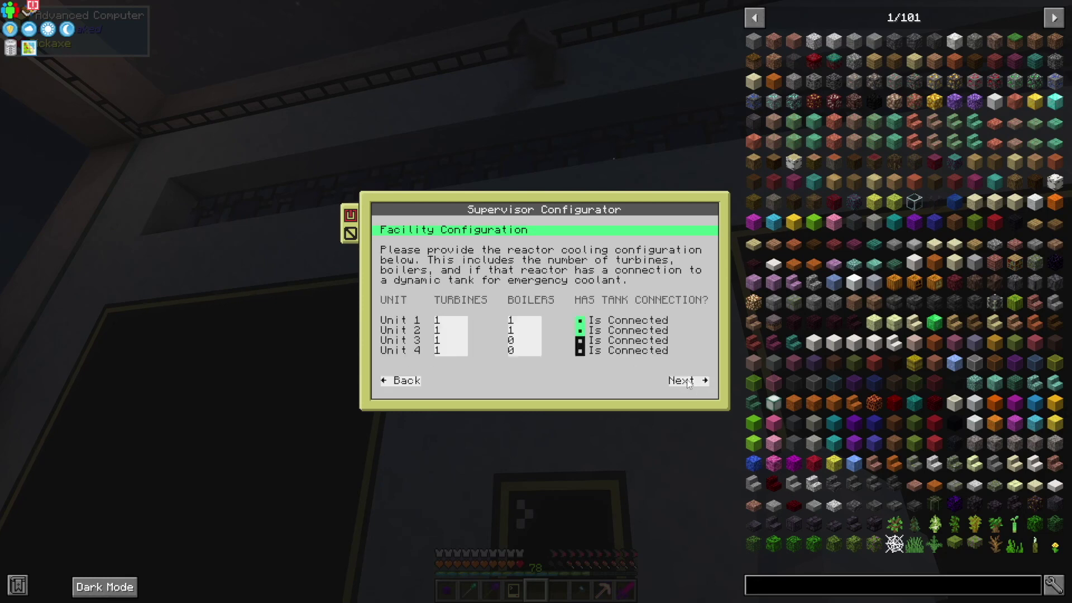
# Step: Continue to the four-reactor dynamic tank layouts with every unit on a facility tank, and compare Mode 1 through Mode 8
pyautogui.click(685, 382)
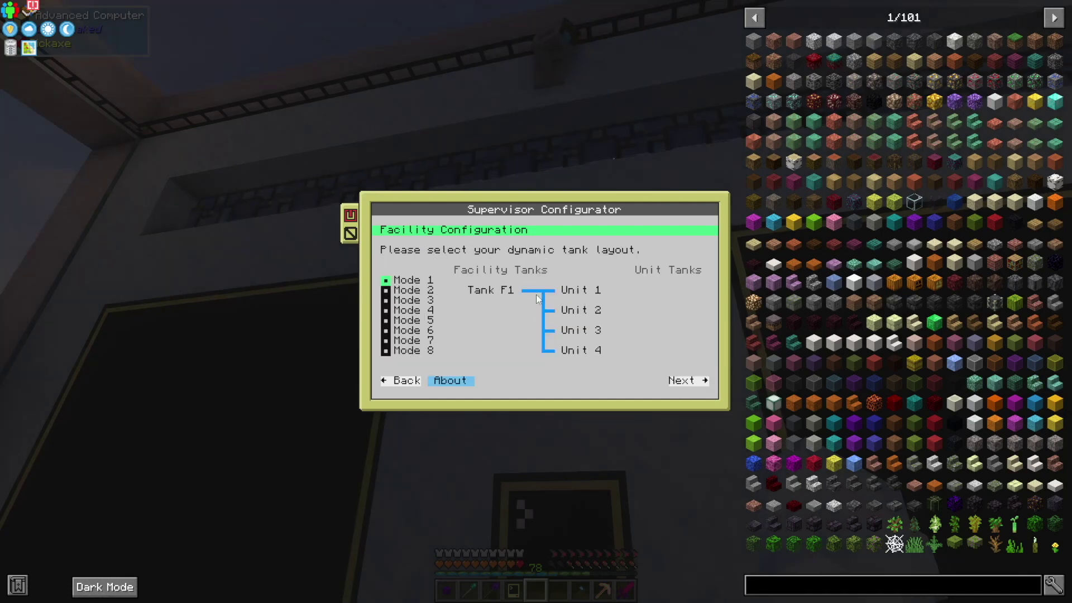
pyautogui.click(428, 292)
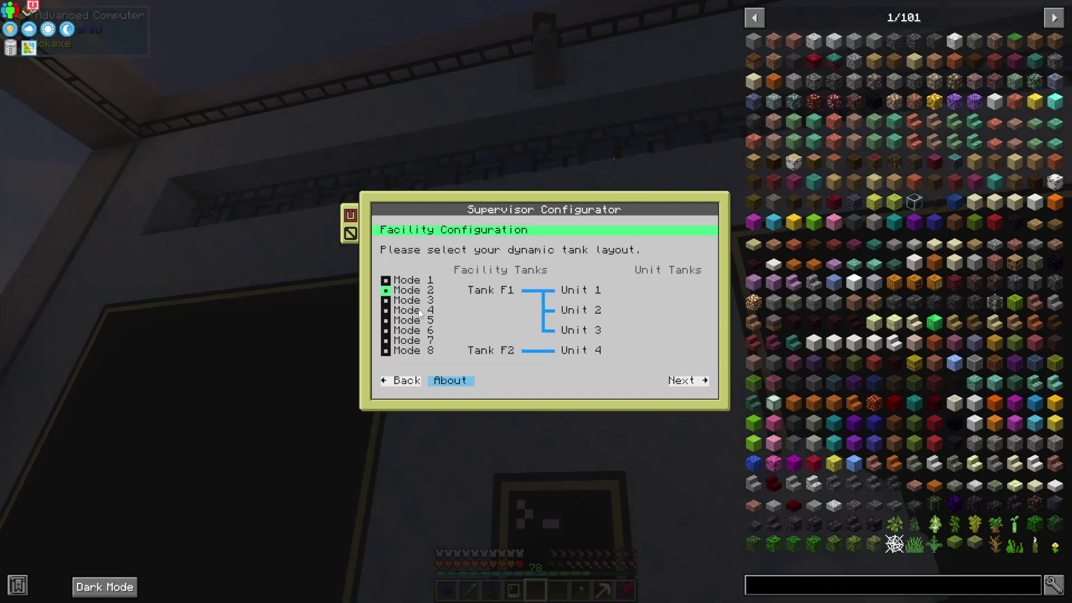
pyautogui.click(416, 302)
pyautogui.click(415, 310)
pyautogui.click(417, 321)
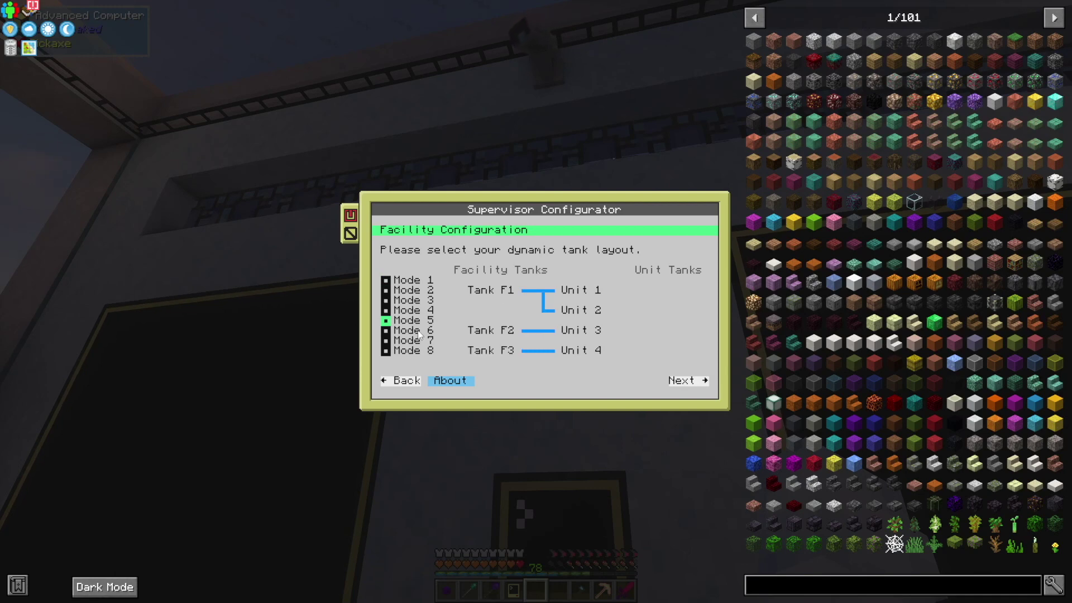
pyautogui.click(419, 335)
pyautogui.click(419, 343)
pyautogui.click(420, 353)
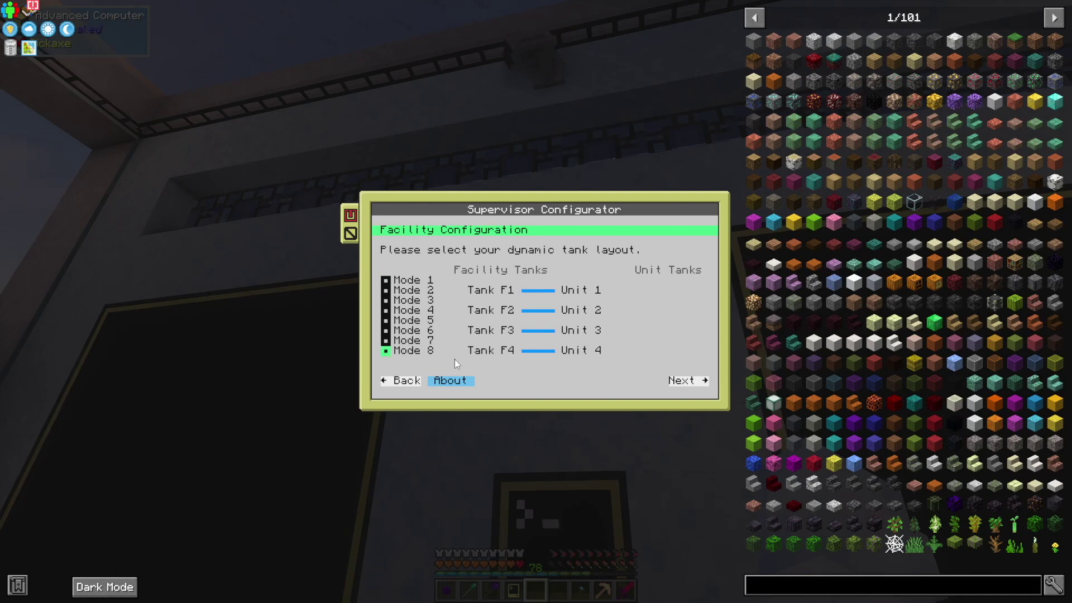
# Step: Review the four-unit dynamic tank layouts in reverse order from Mode 7 to Mode 1
pyautogui.click(424, 339)
pyautogui.click(423, 330)
pyautogui.click(423, 320)
pyautogui.click(421, 309)
pyautogui.click(422, 299)
pyautogui.click(420, 290)
pyautogui.click(422, 281)
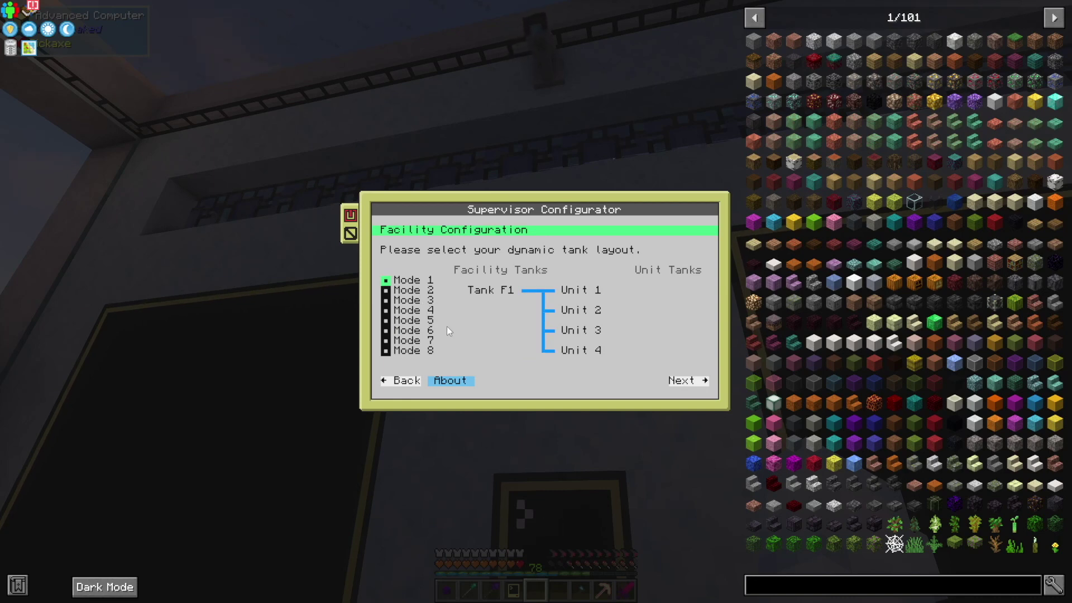
# Step: Compare the tank groupings of Mode 7, Mode 4 and Mode 8 for the four units
pyautogui.click(424, 350)
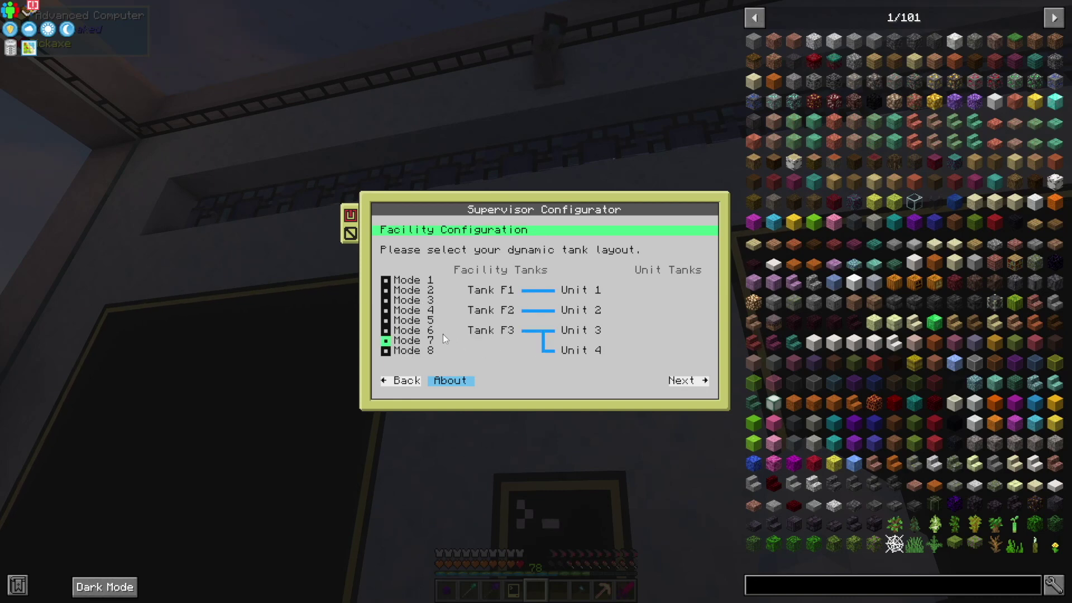
pyautogui.click(397, 310)
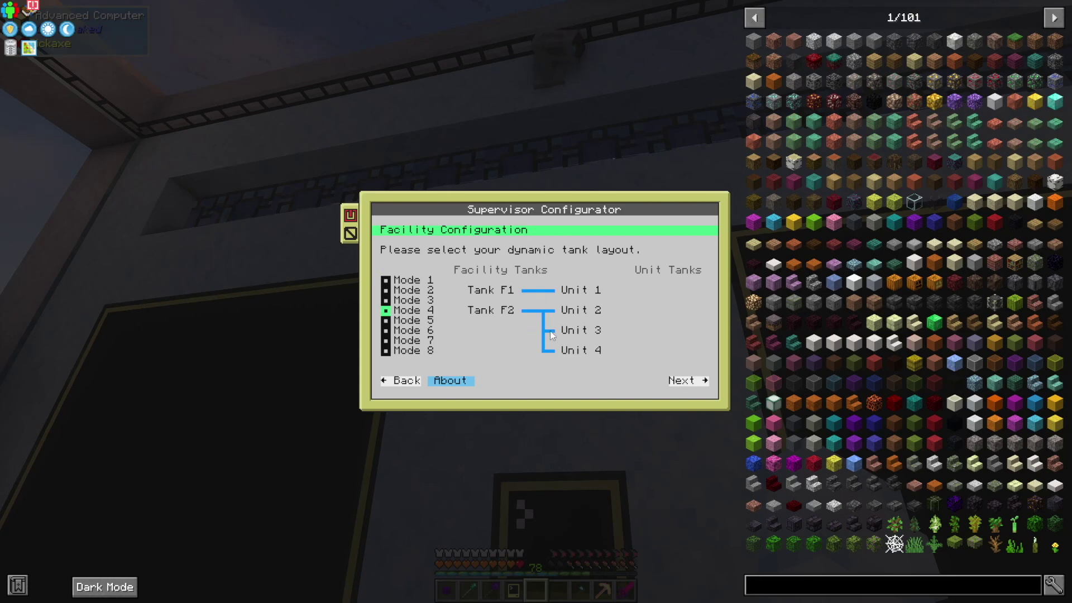
pyautogui.click(422, 350)
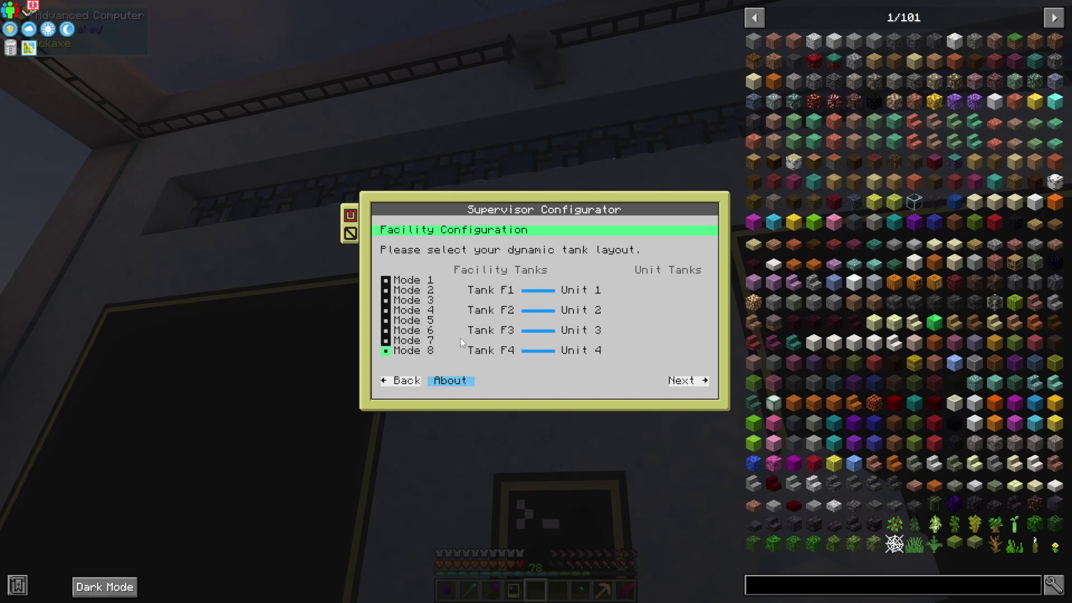
# Step: Return to the unit tank connections, assign Units 2 and 3 to their own unit tanks, and continue to the layout
pyautogui.press('Return')
pyautogui.click(477, 320)
pyautogui.click(474, 340)
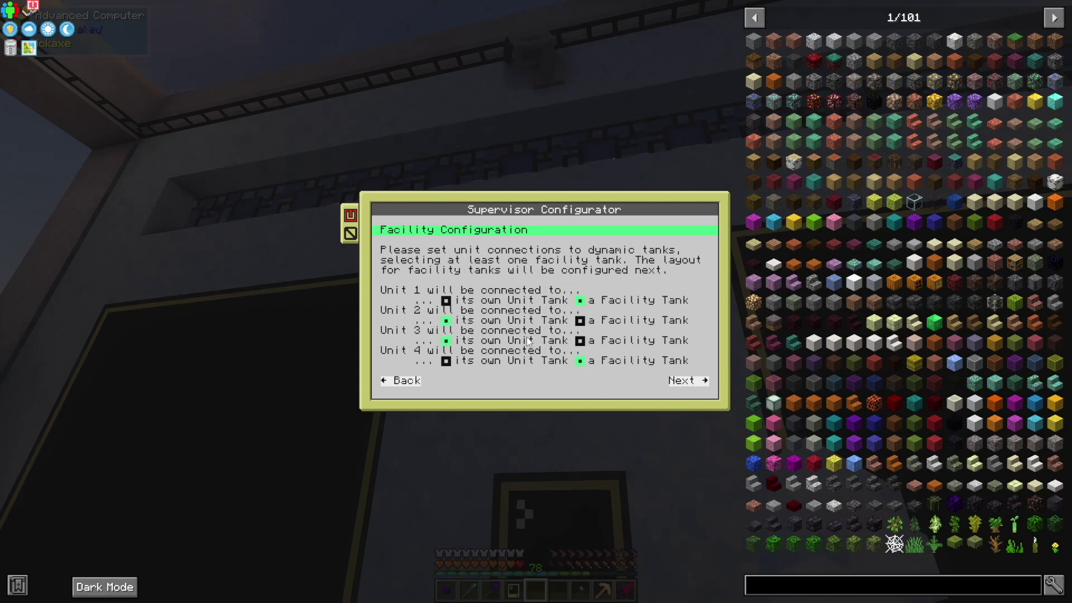
pyautogui.click(683, 381)
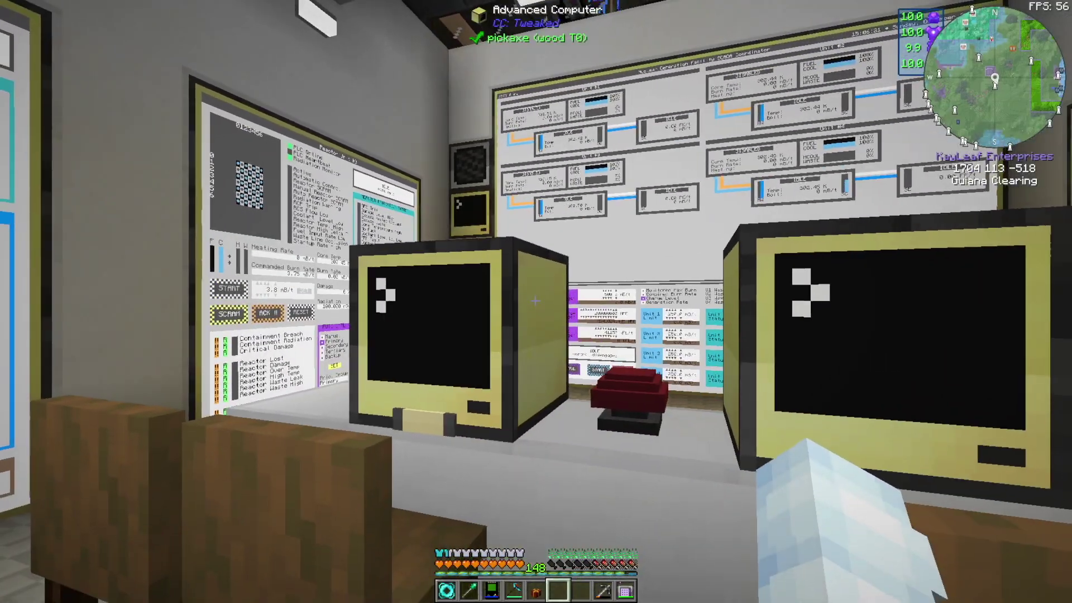
# Step: Terminate the supervisor program on the control room computer and open its system configuration with the configure command
pyautogui.rightClick(535, 301)
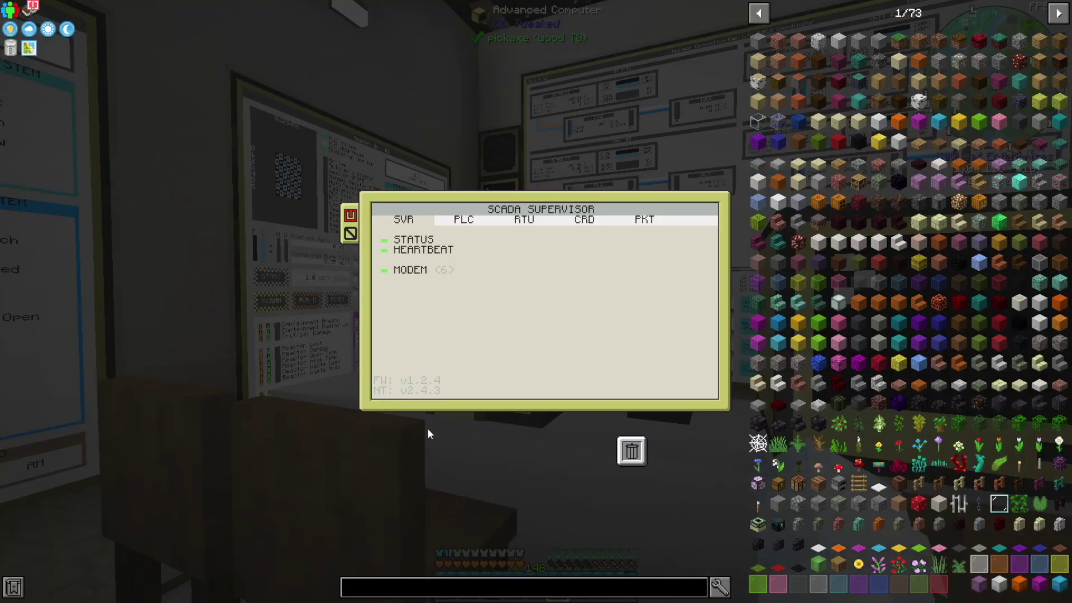
pyautogui.hotkey('ctrl', 't')
pyautogui.write('configure')
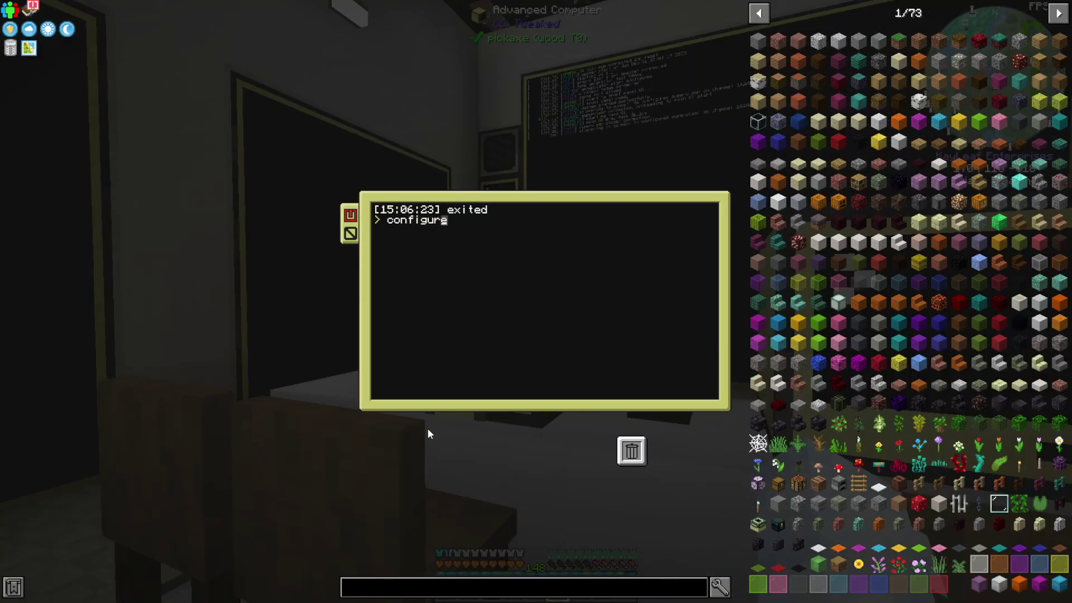
pyautogui.press('Return')
pyautogui.click(442, 261)
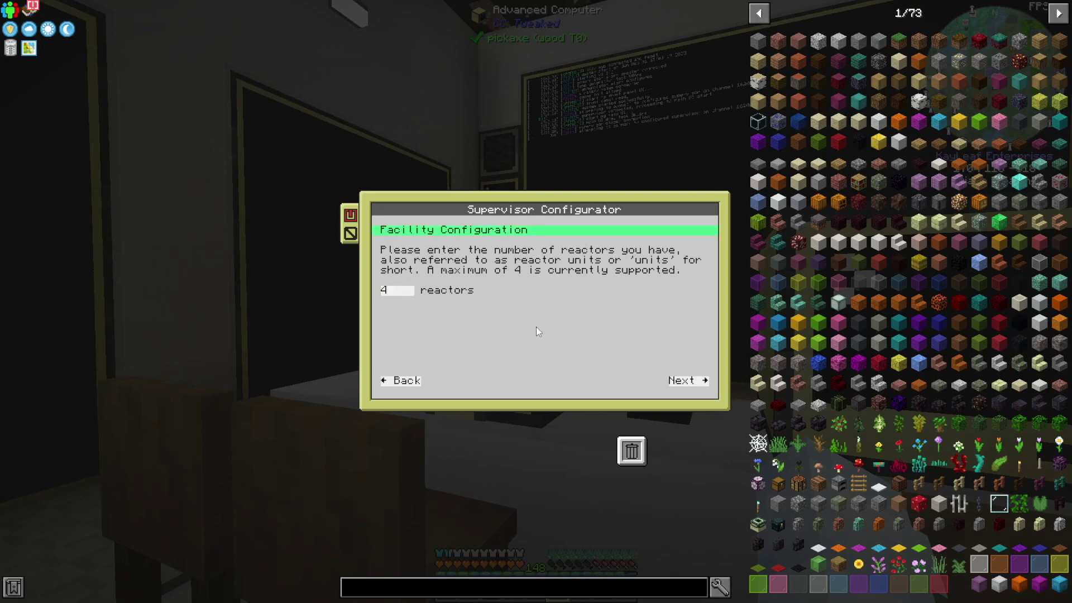
# Step: Keep 4 reactors and mark Units 1 through 4 as connected to a dynamic tank
pyautogui.click(681, 381)
pyautogui.click(621, 321)
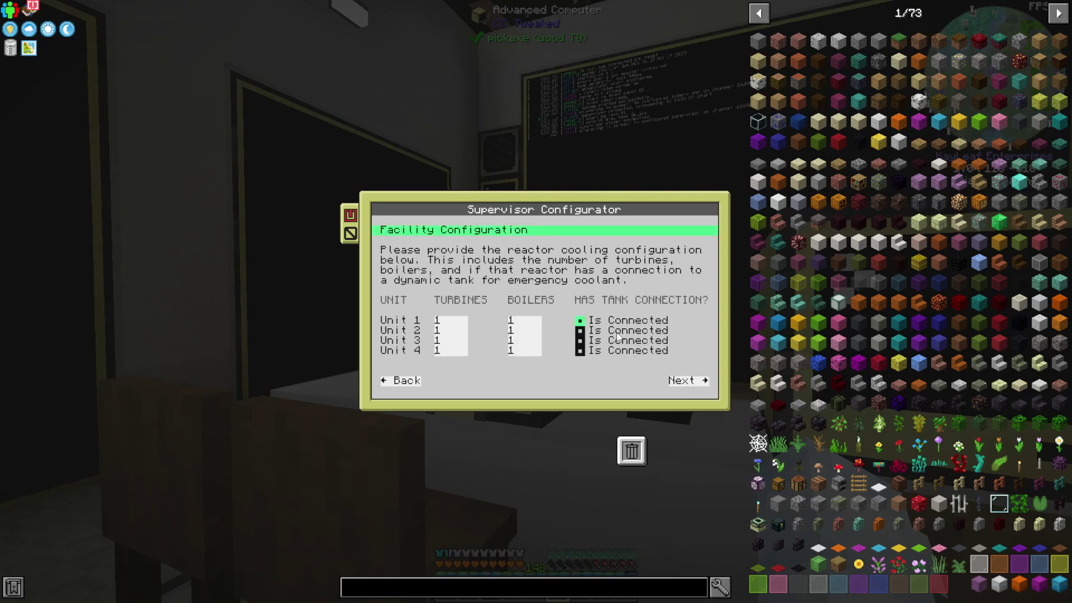
pyautogui.click(619, 331)
pyautogui.click(621, 341)
pyautogui.click(629, 351)
pyautogui.click(680, 384)
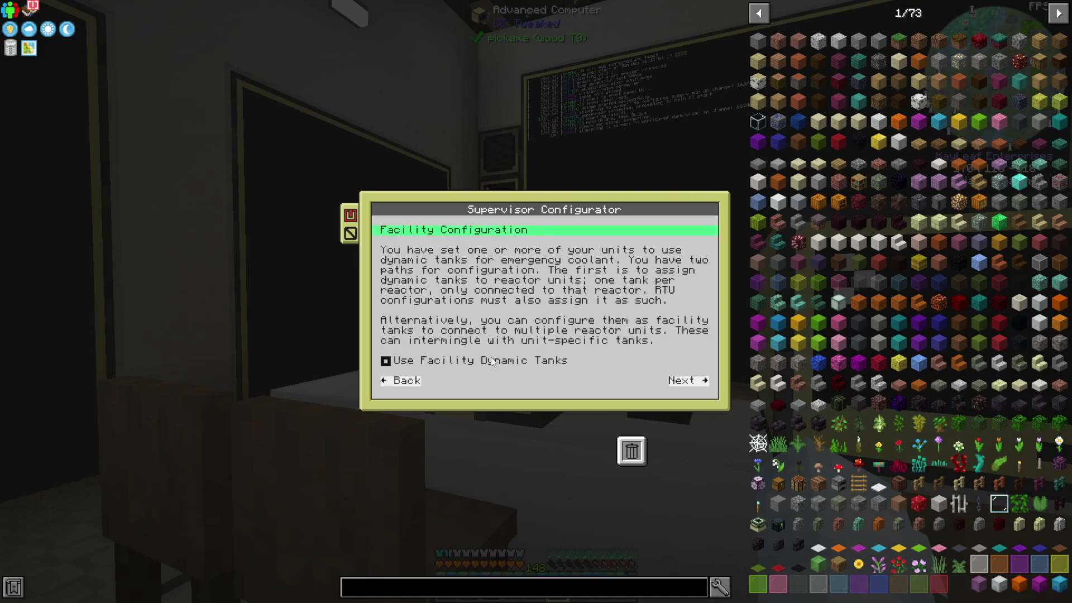
# Step: Enable facility dynamic tanks and connect Unit 2 to its own unit tank, leaving the other units on facility tanks
pyautogui.click(504, 364)
pyautogui.click(686, 380)
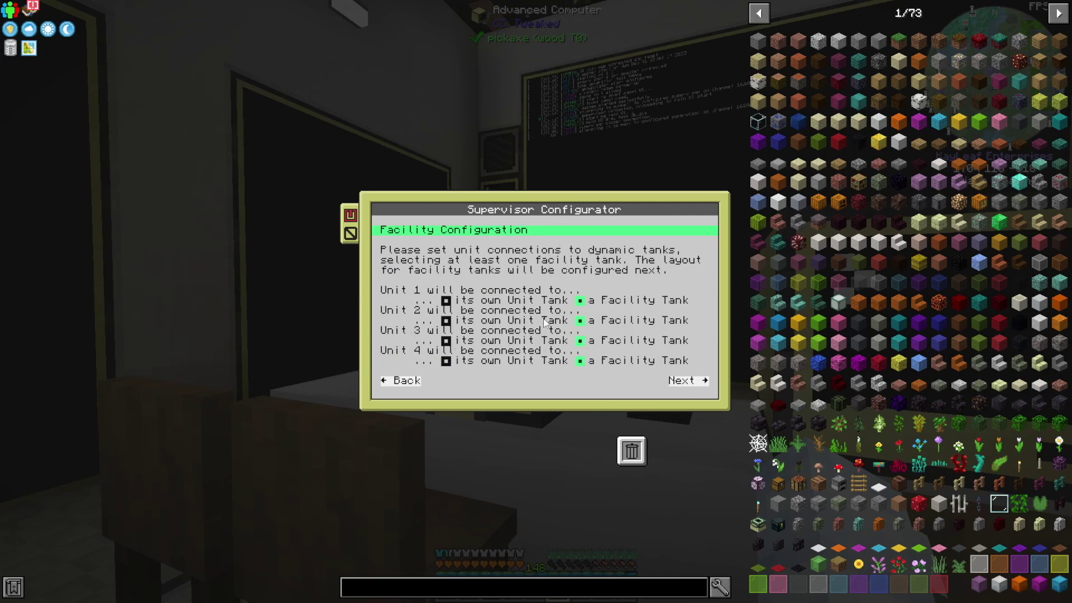
pyautogui.click(580, 321)
pyautogui.click(681, 382)
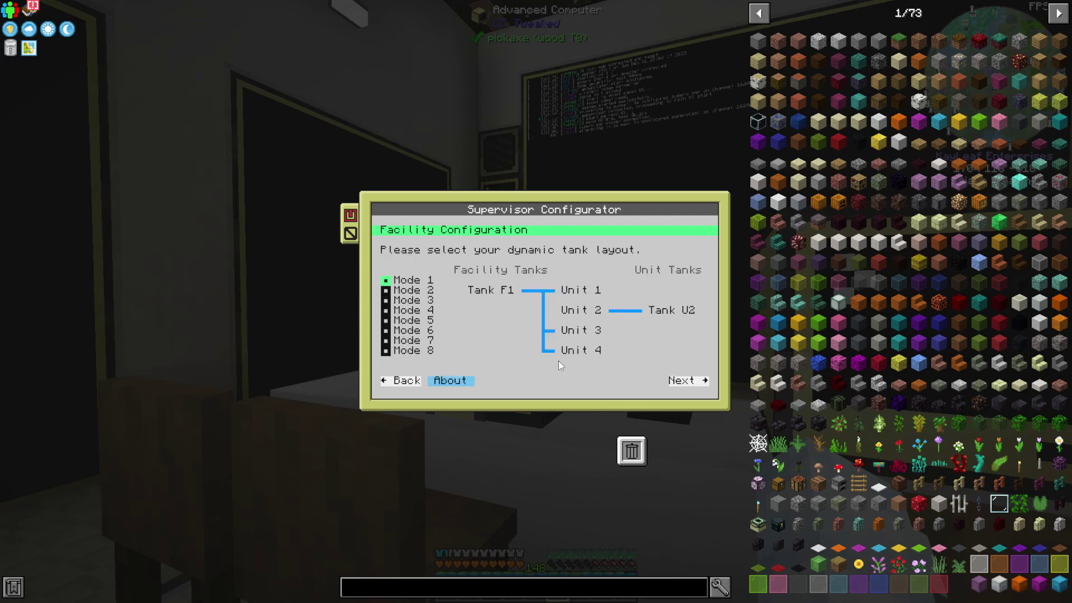
# Step: Accept the Mode 1 tank layout and the existing network and logging settings, and save the supervisor configuration
pyautogui.click(676, 381)
pyautogui.click(688, 381)
pyautogui.click(688, 381)
pyautogui.click(690, 382)
pyautogui.click(690, 381)
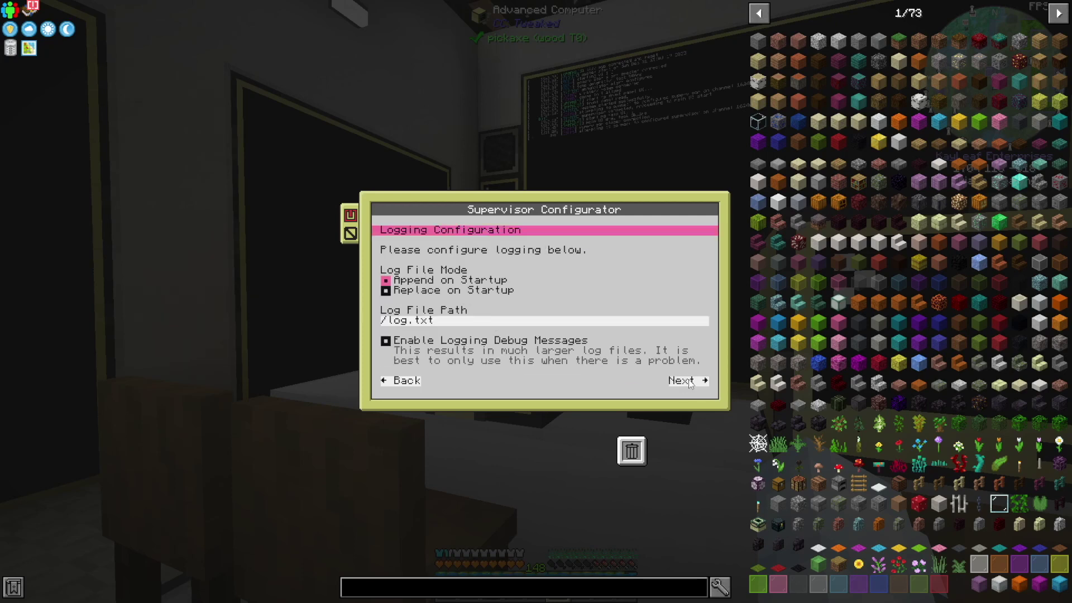
pyautogui.click(689, 382)
pyautogui.click(688, 379)
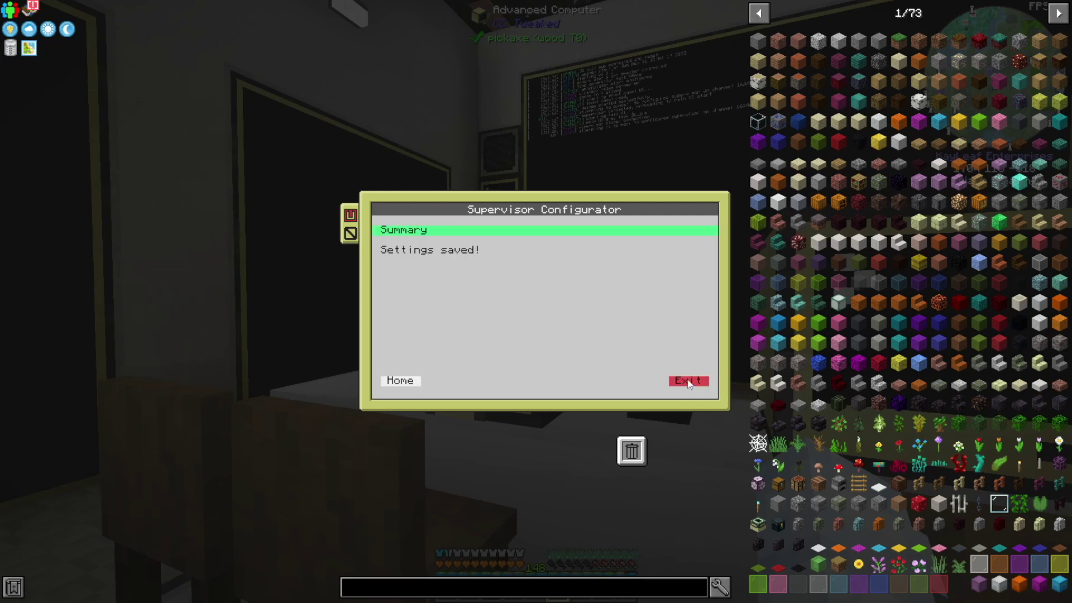
# Step: Review the saved configuration summary for the facility tank mode and each unit's tank definition
pyautogui.click(406, 381)
pyautogui.click(465, 281)
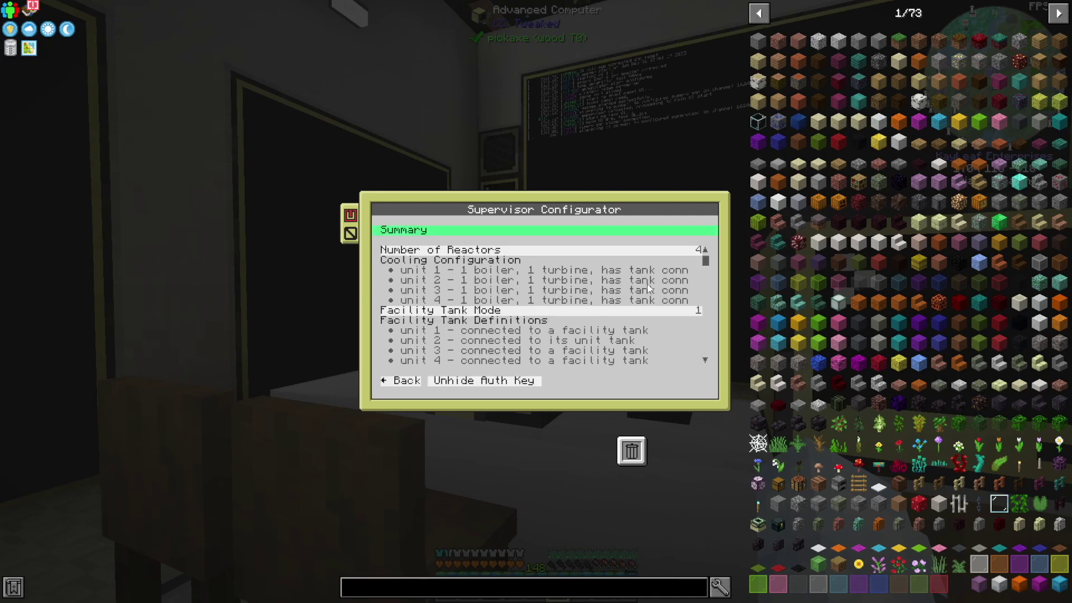
pyautogui.scroll(-4, 647, 285)
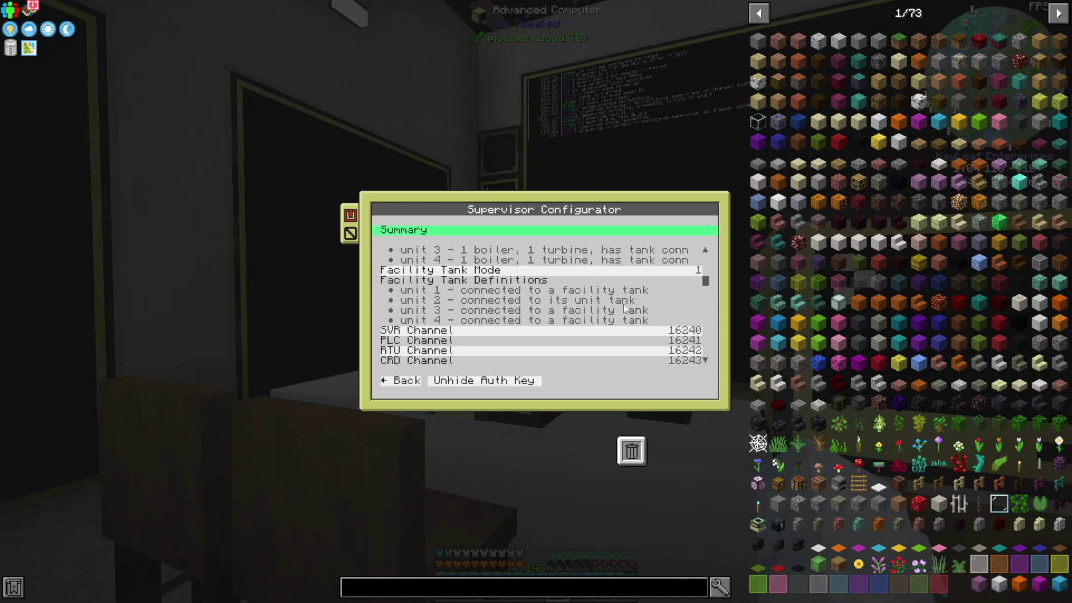
pyautogui.click(398, 380)
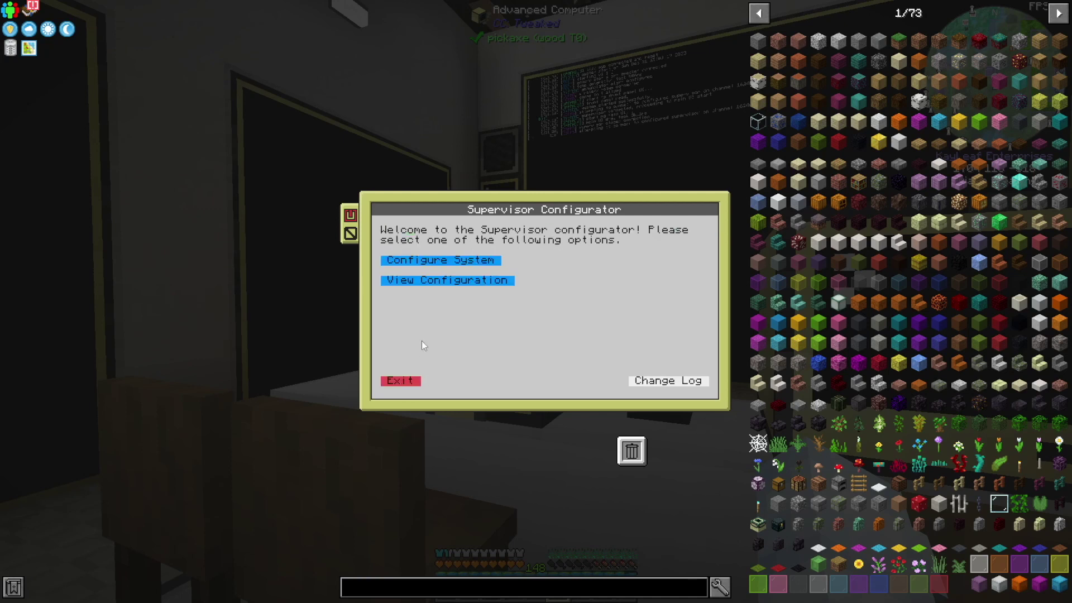
# Step: Exit the configurator and restart the supervisor program from the command history
pyautogui.click(400, 381)
pyautogui.press('Up')
pyautogui.press('Return')
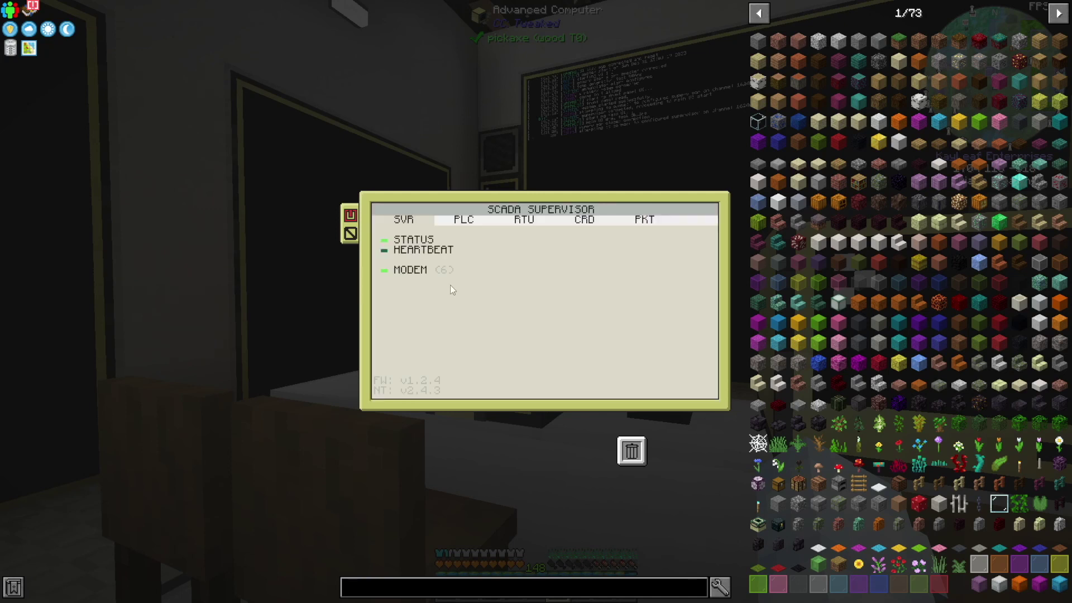
# Step: Walk to the coolant and waste flow monitor and inspect how dynamic tanks F-1 and U-2 connect to the units
pyautogui.press('Escape')
pyautogui.press('w')
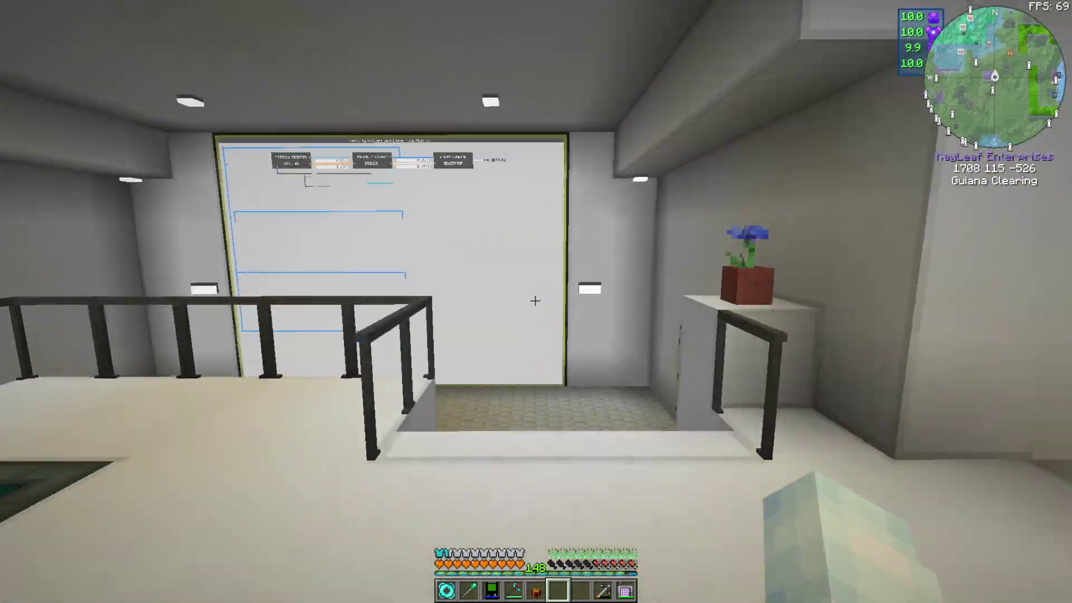
pyautogui.press('w')
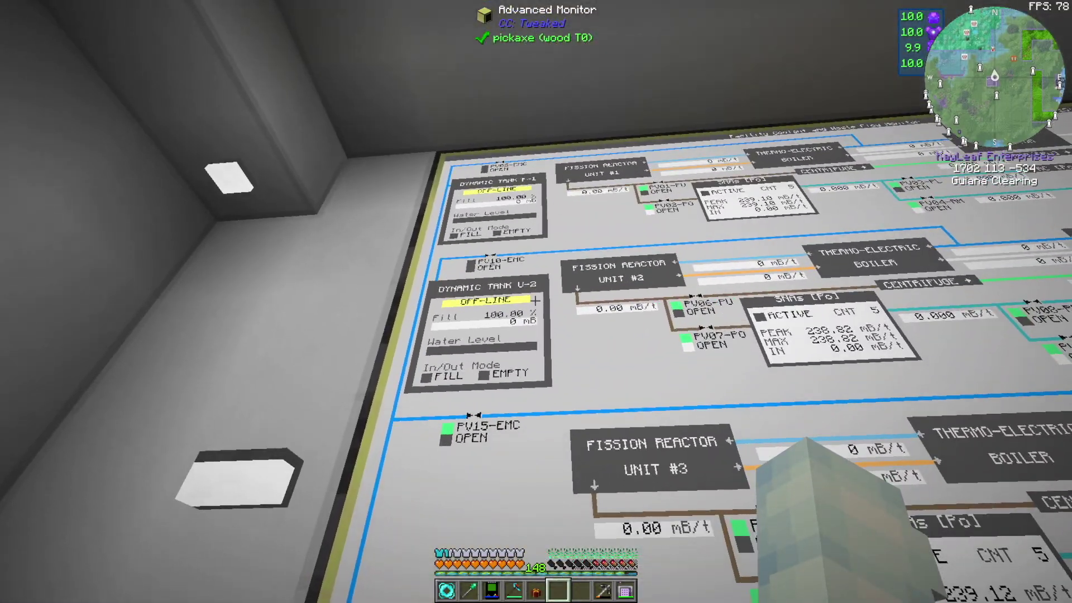
pyautogui.press('s')
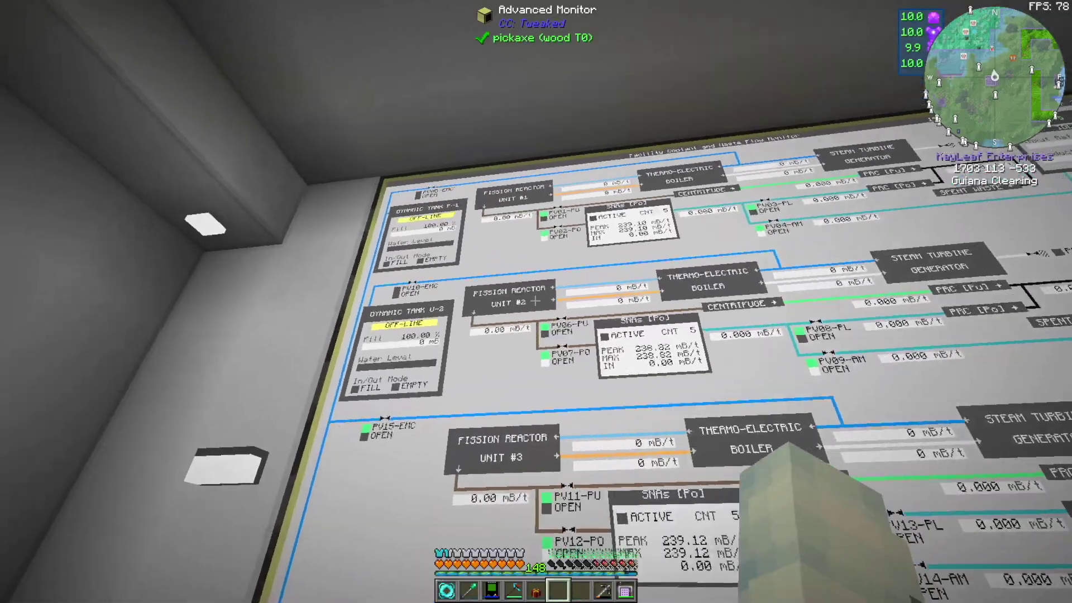
# Step: Reopen the supervisor's facility configuration, choose the Mode 7 dynamic tank layout, and accept the remaining settings
pyautogui.rightClick(536, 301)
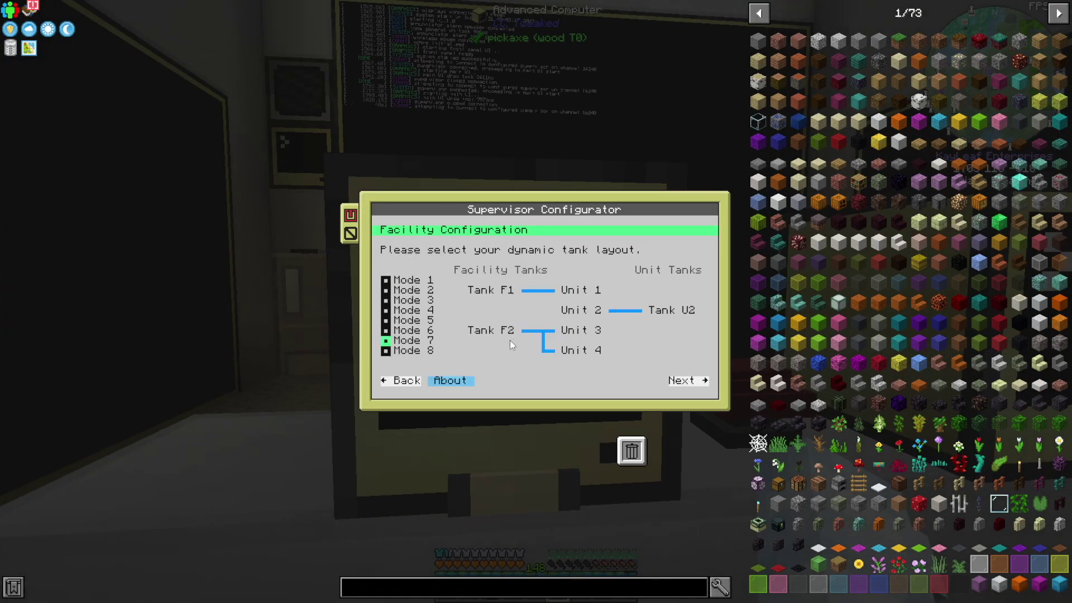
pyautogui.click(680, 381)
pyautogui.click(680, 380)
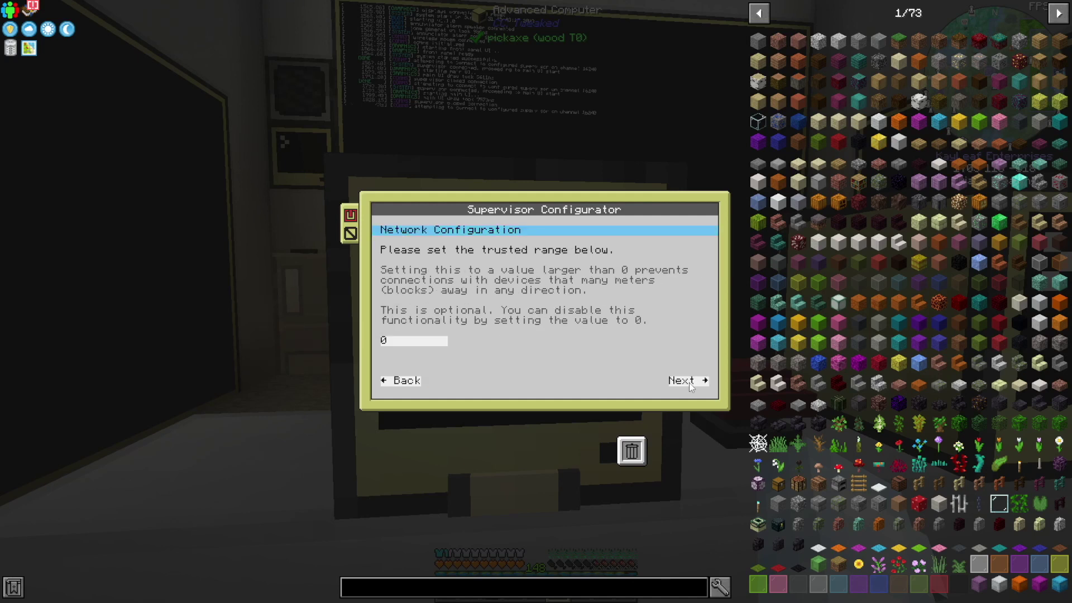
pyautogui.click(684, 382)
# Step: Start the supervisor with the startup command and inspect the Mode 7 tank layout on the flow monitor
pyautogui.write('startup')
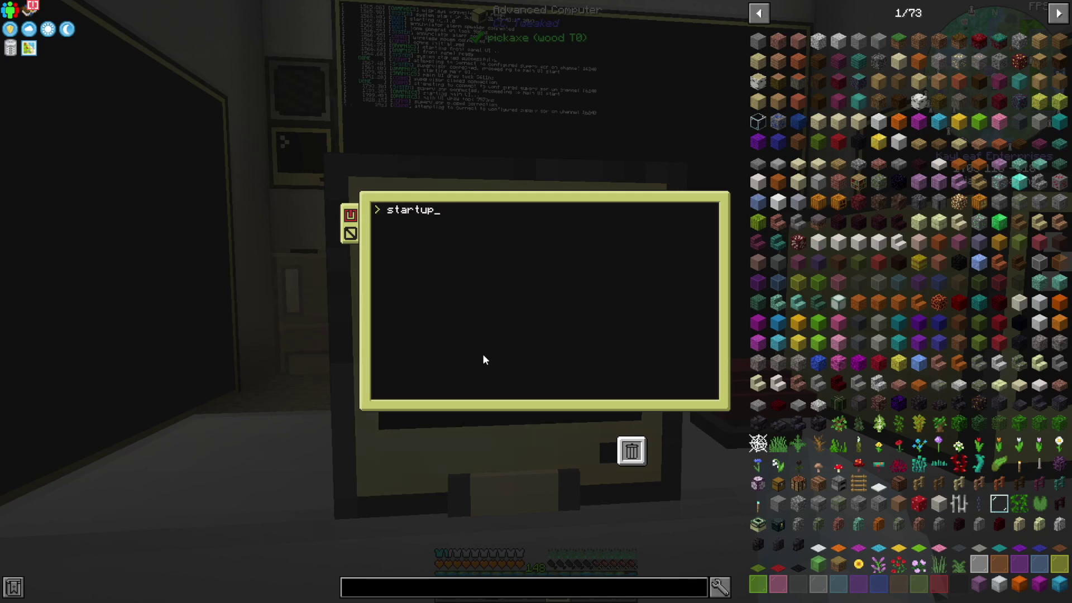
pyautogui.press('Return')
pyautogui.press('Escape')
pyautogui.press('w')
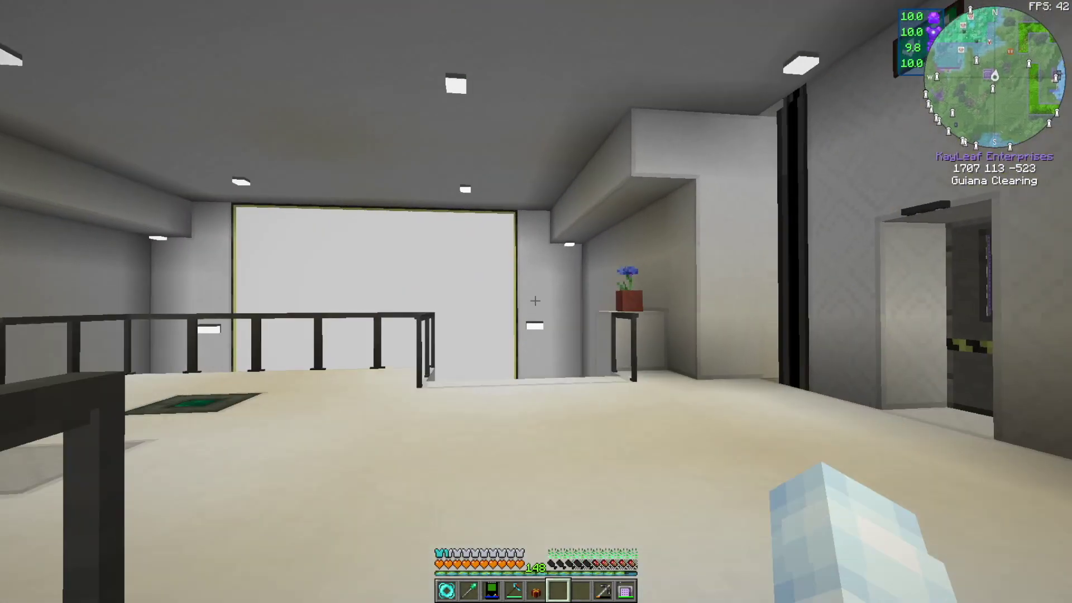
pyautogui.press('a')
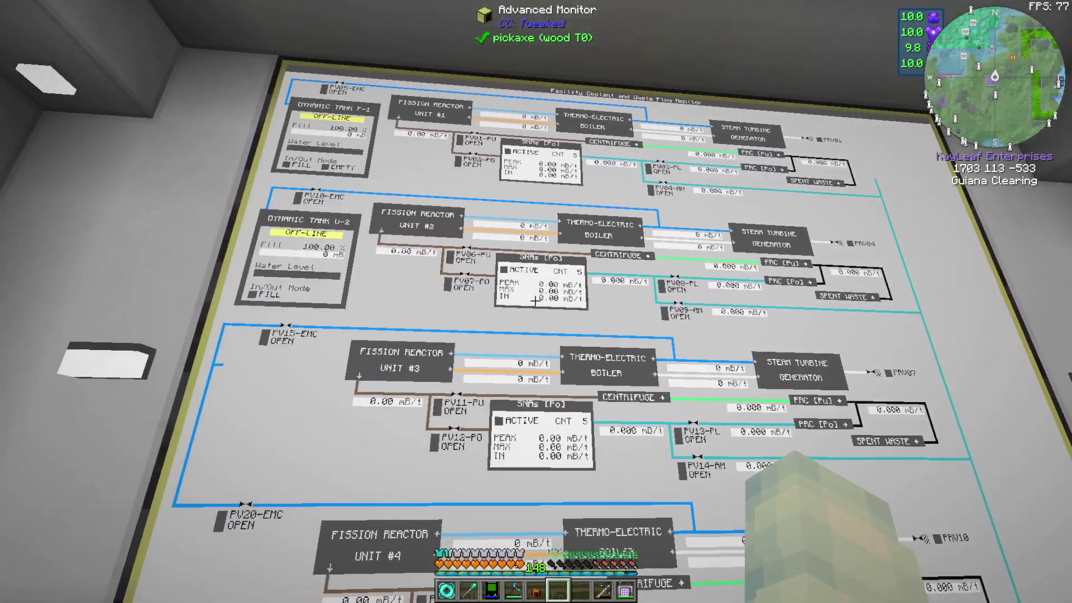